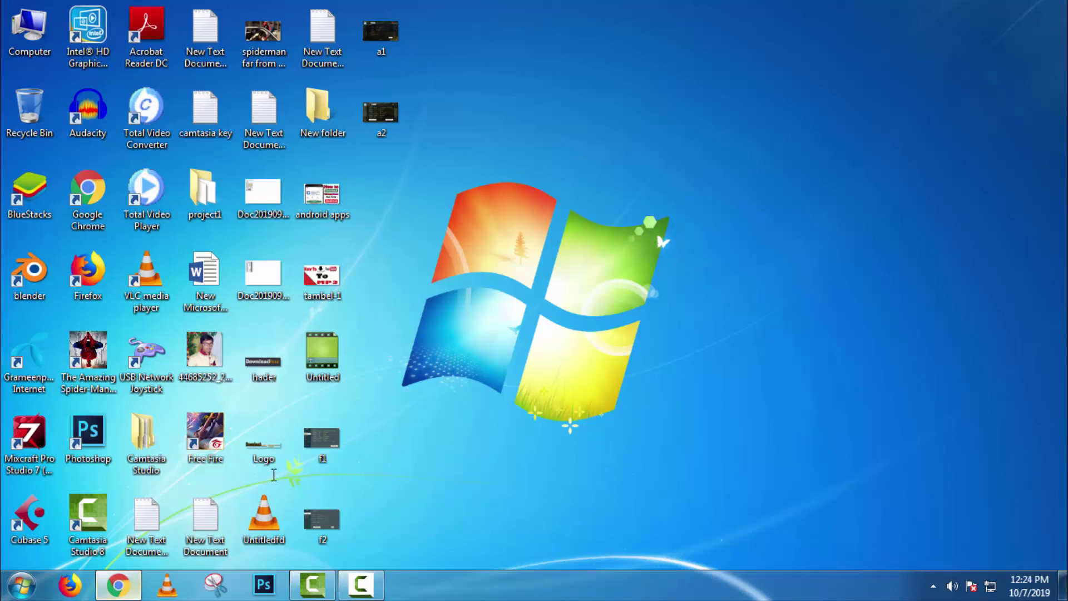
- In the Freenom client area, go from My Domains to the management page for techunter.ga
{"action": "left_click", "coordinate": [118, 585]}
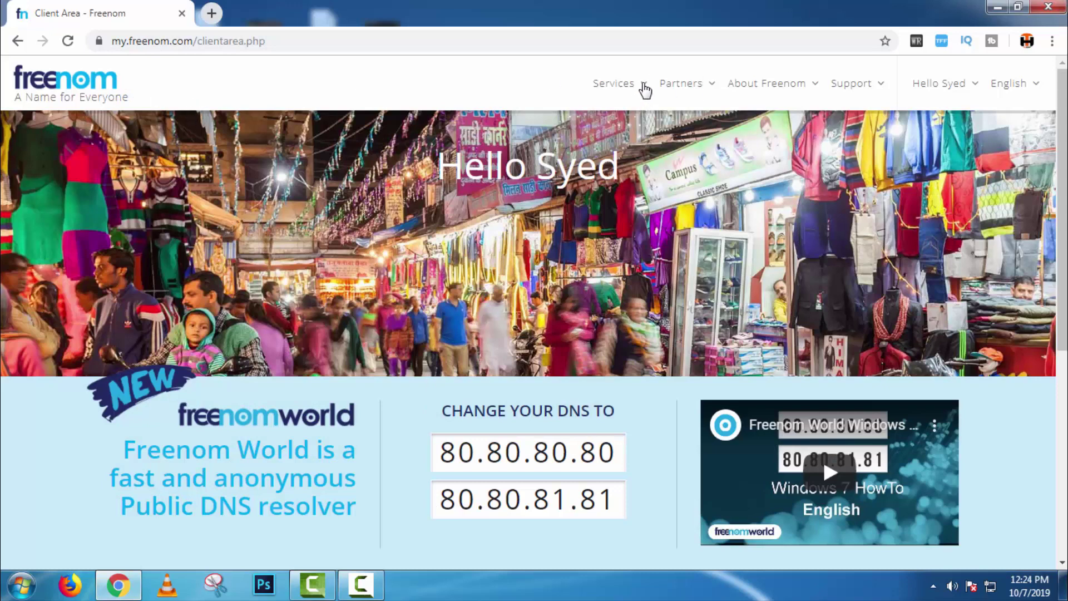
{"action": "left_click", "coordinate": [644, 88]}
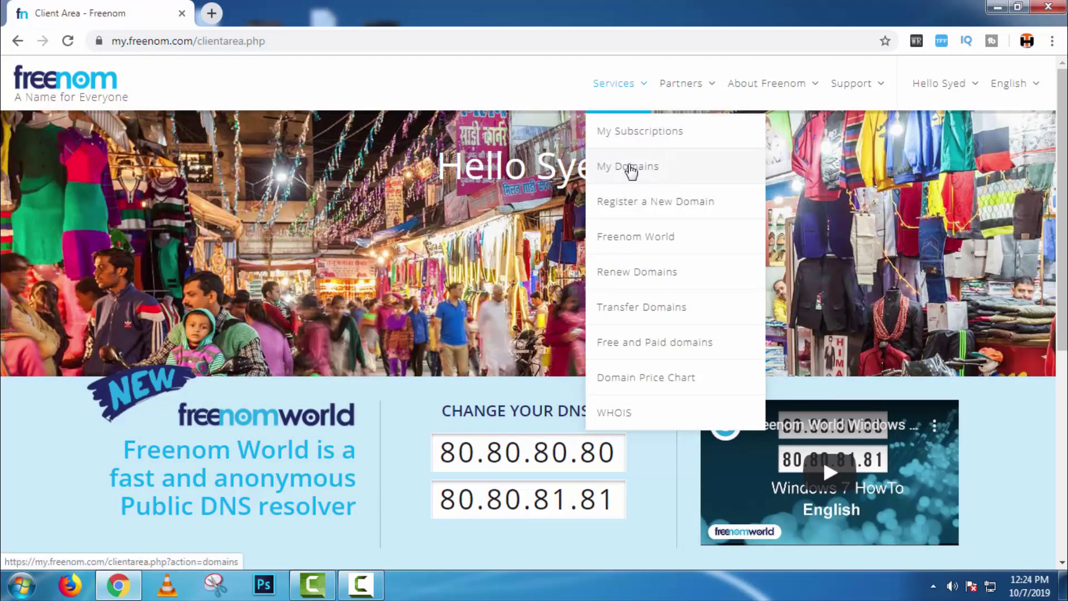
{"action": "left_click", "coordinate": [613, 168]}
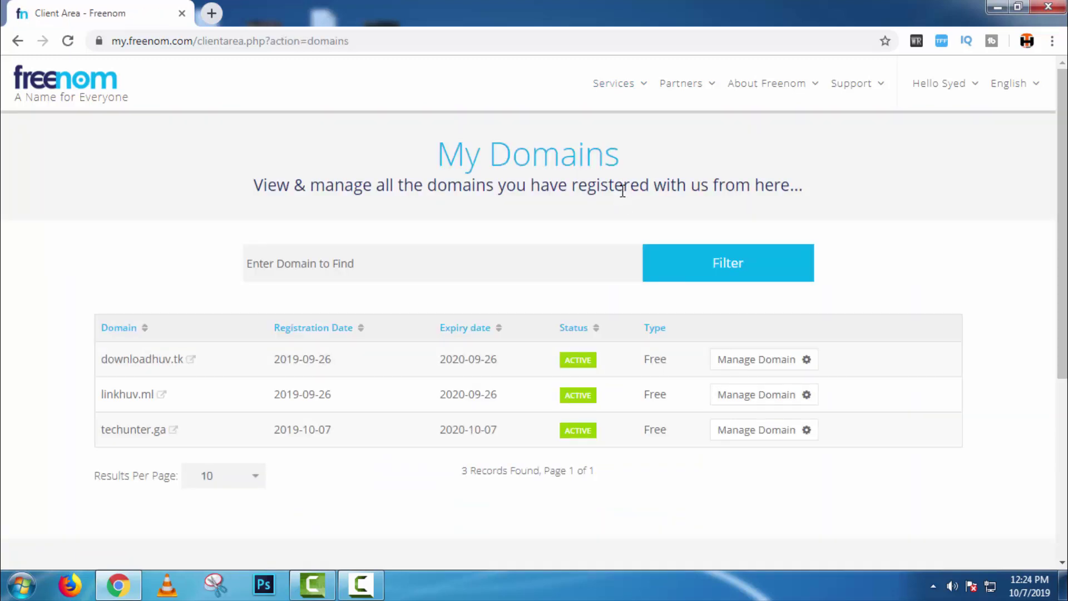
{"action": "left_click", "coordinate": [754, 437]}
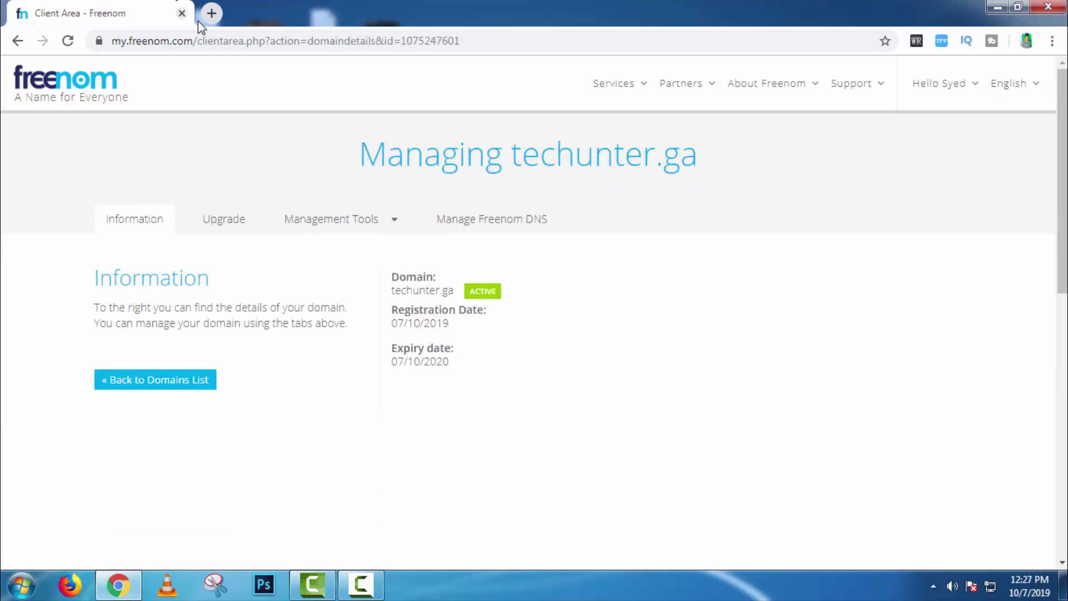
- In a new tab on blogger.com, open the blog's Basic settings and its third-party URL form
{"action": "key", "text": "ctrl+t"}
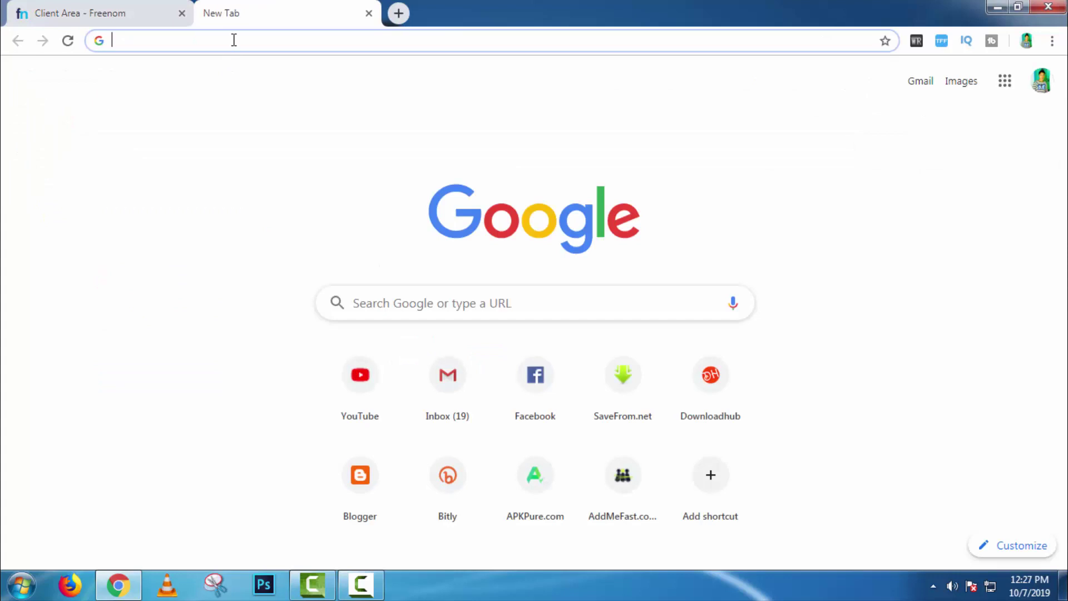
{"action": "type", "text": "blogger.com"}
{"action": "key", "text": "Return"}
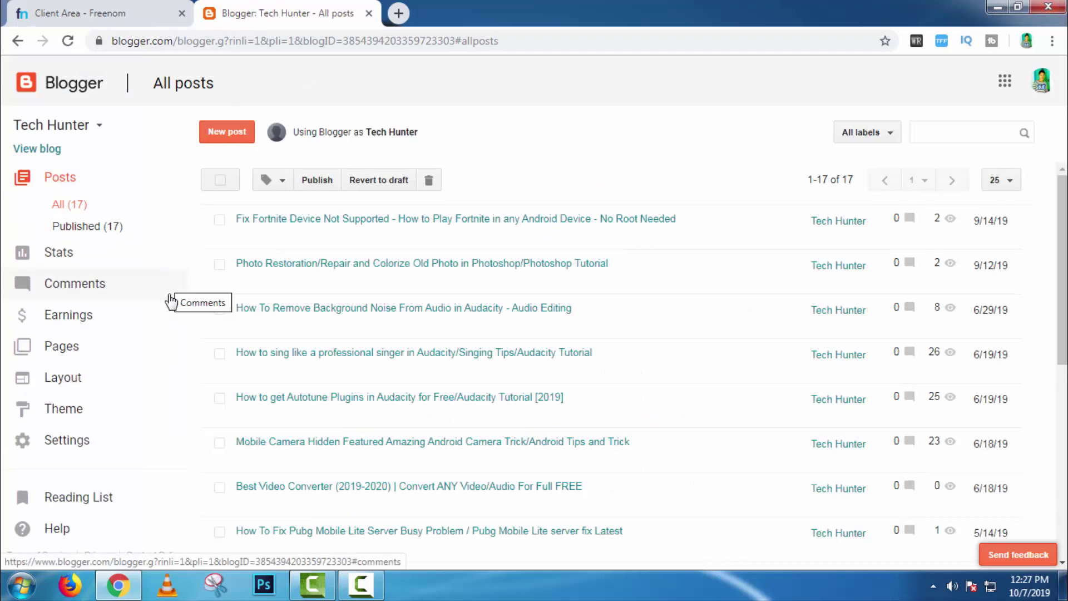
{"action": "left_click", "coordinate": [55, 440]}
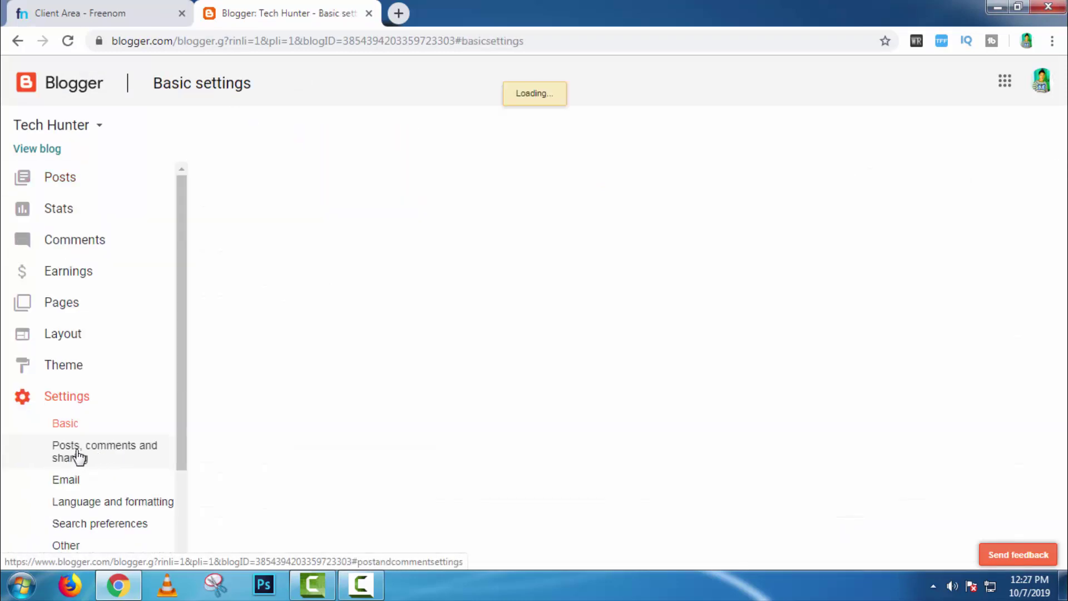
{"action": "scroll", "coordinate": [594, 380], "scroll_direction": "down", "scroll_amount": 1}
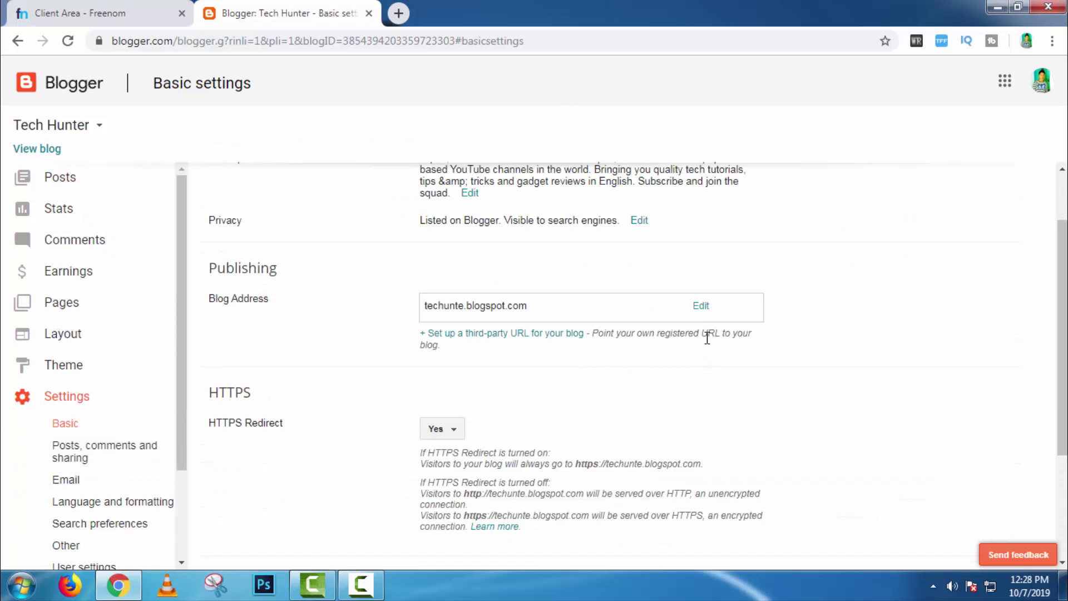
{"action": "left_click", "coordinate": [512, 335]}
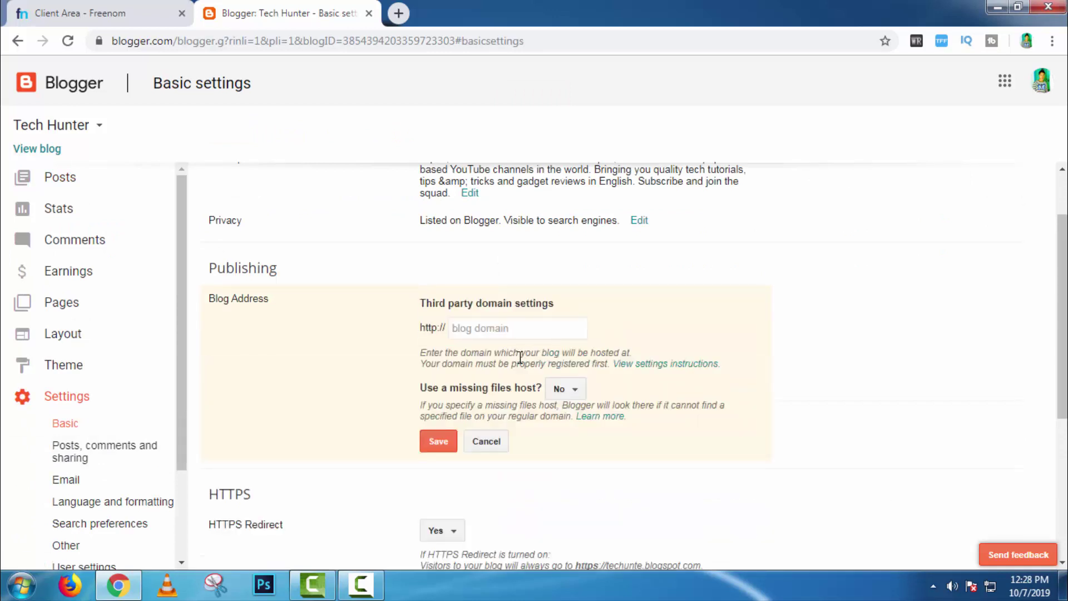
- Copy the domain name techunter.ga from the Freenom management page heading
{"action": "left_click", "coordinate": [95, 14]}
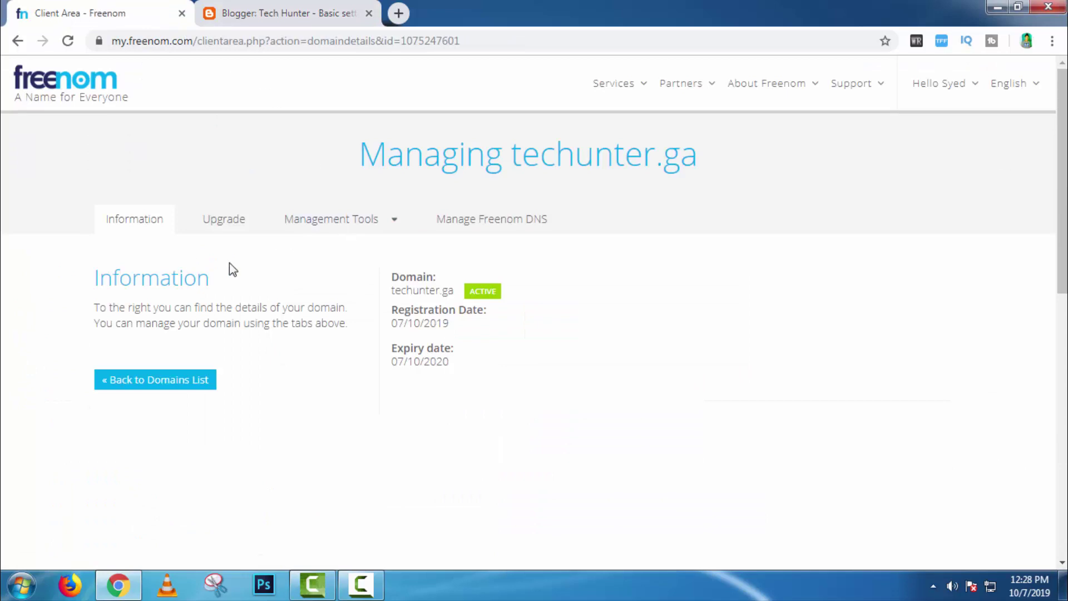
{"action": "left_click_drag", "start_coordinate": [515, 156], "coordinate": [696, 151]}
{"action": "right_click", "coordinate": [609, 154]}
{"action": "left_click", "coordinate": [623, 161]}
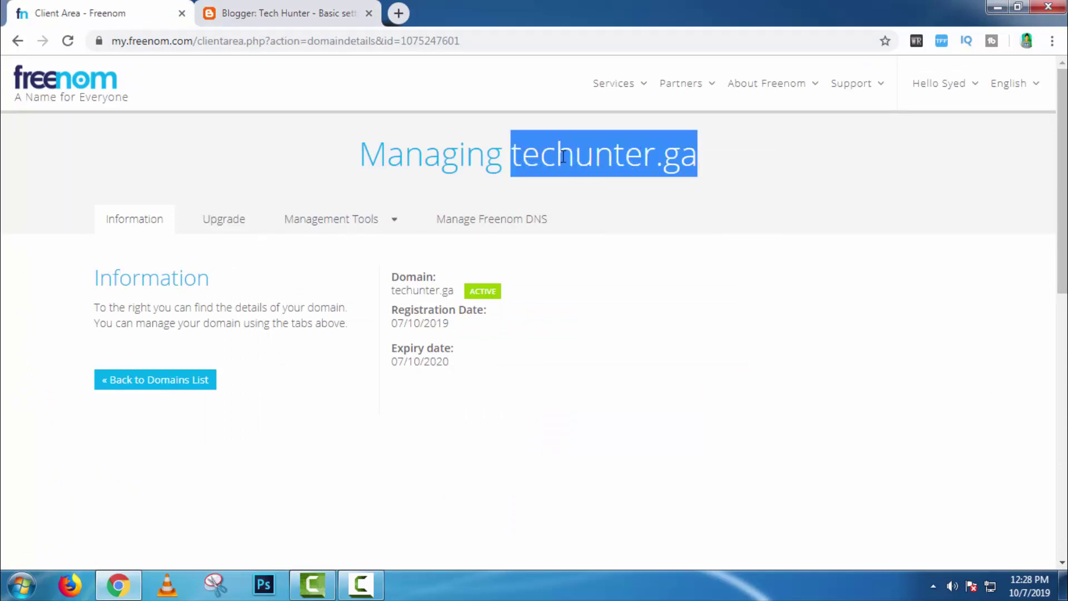
{"action": "left_click", "coordinate": [299, 11]}
{"action": "right_click", "coordinate": [482, 324]}
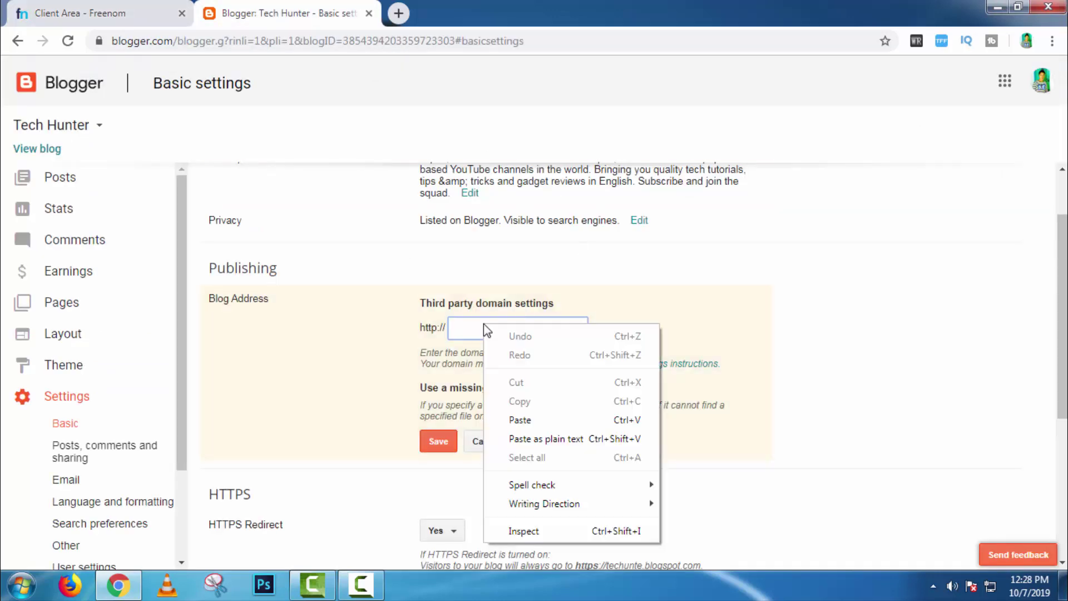
{"action": "left_click", "coordinate": [517, 420]}
{"action": "left_click", "coordinate": [455, 331]}
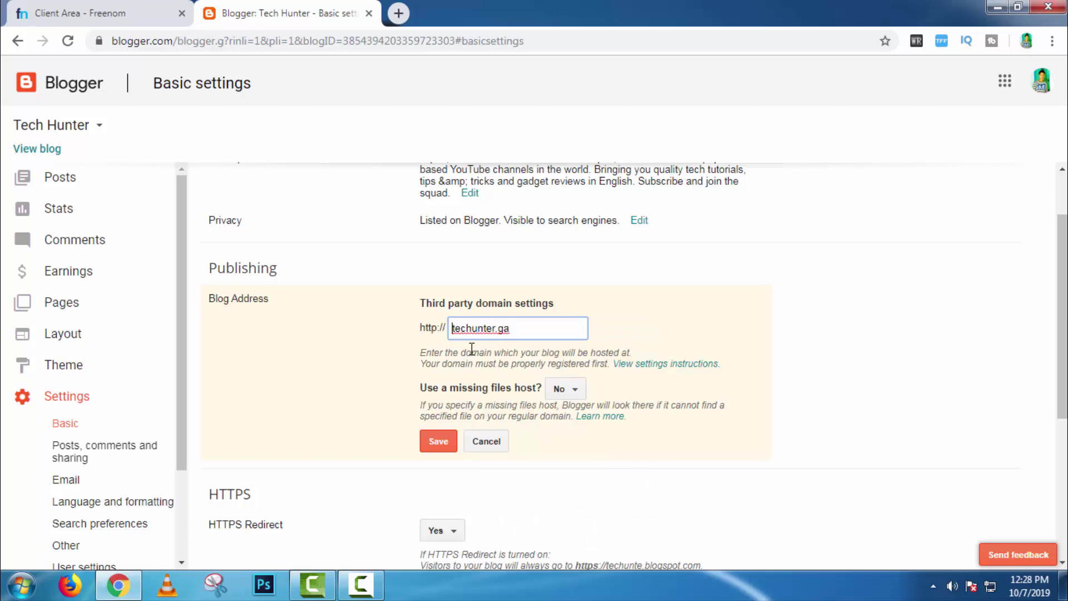
{"action": "type", "text": "WWW"}
{"action": "key", "text": "BackSpace"}
{"action": "key", "text": "BackSpace"}
{"action": "key", "text": "BackSpace"}
{"action": "type", "text": "www"}
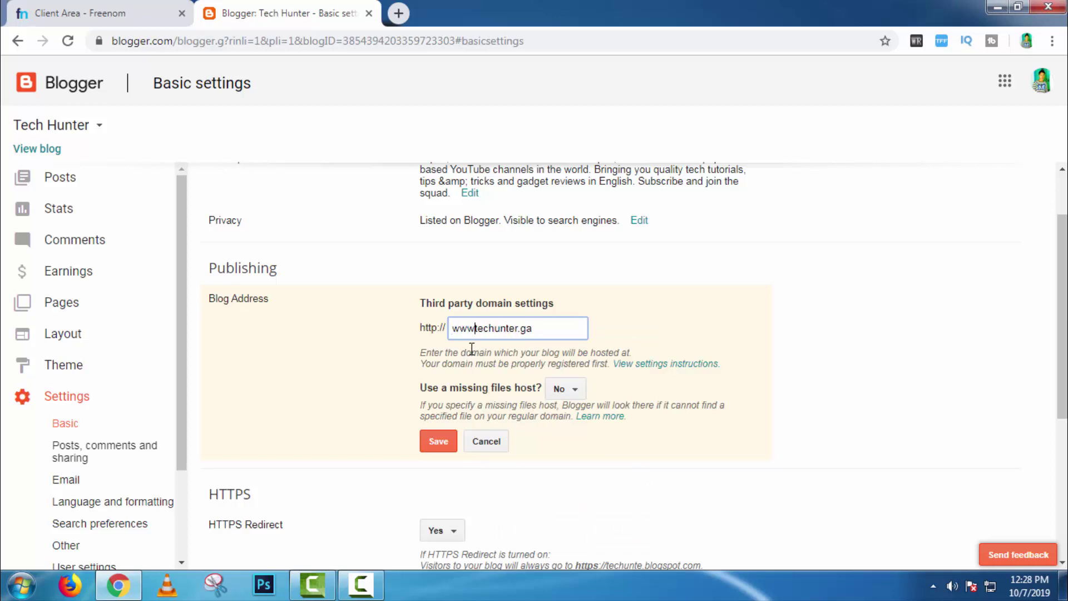
{"action": "type", "text": "."}
{"action": "scroll", "coordinate": [506, 411], "scroll_direction": "down", "scroll_amount": 2}
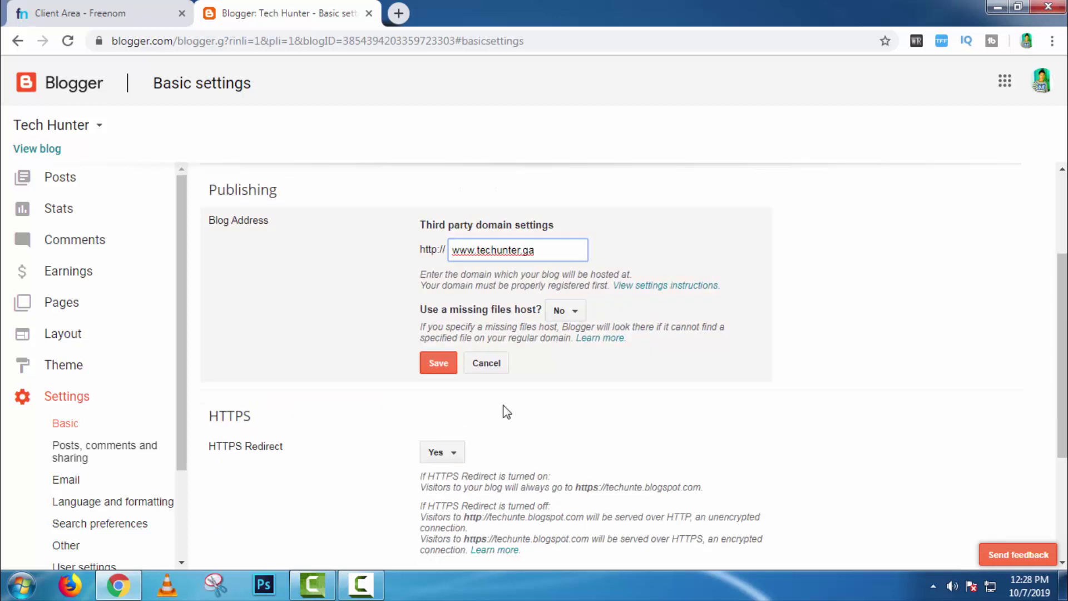
{"action": "left_click", "coordinate": [439, 364]}
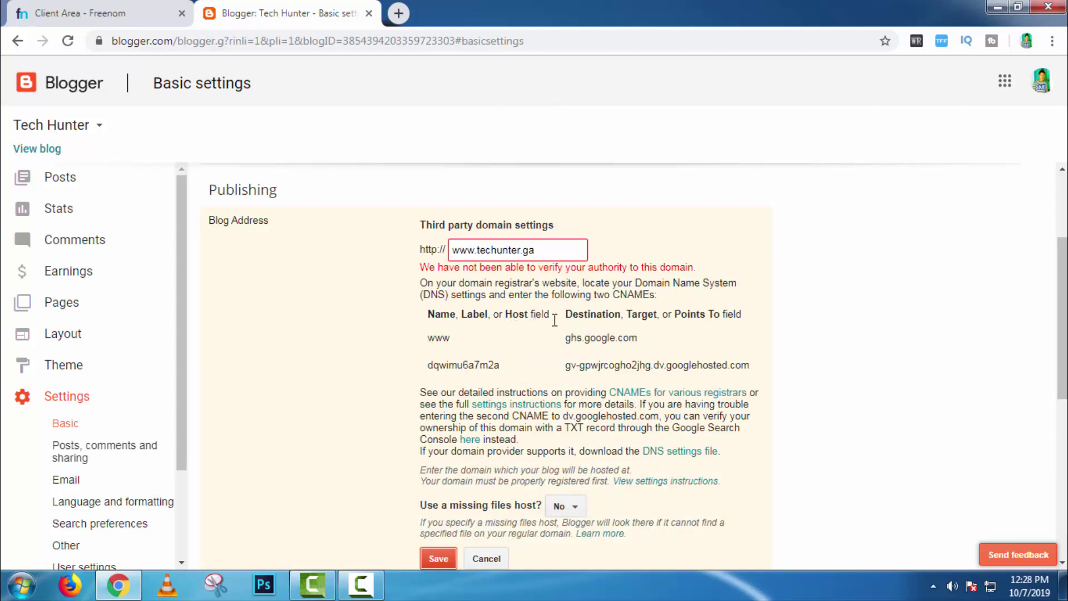
- Keep the default Freenom nameservers for techunter.ga and open its Freenom DNS management
{"action": "key", "text": "ctrl+shift+Tab"}
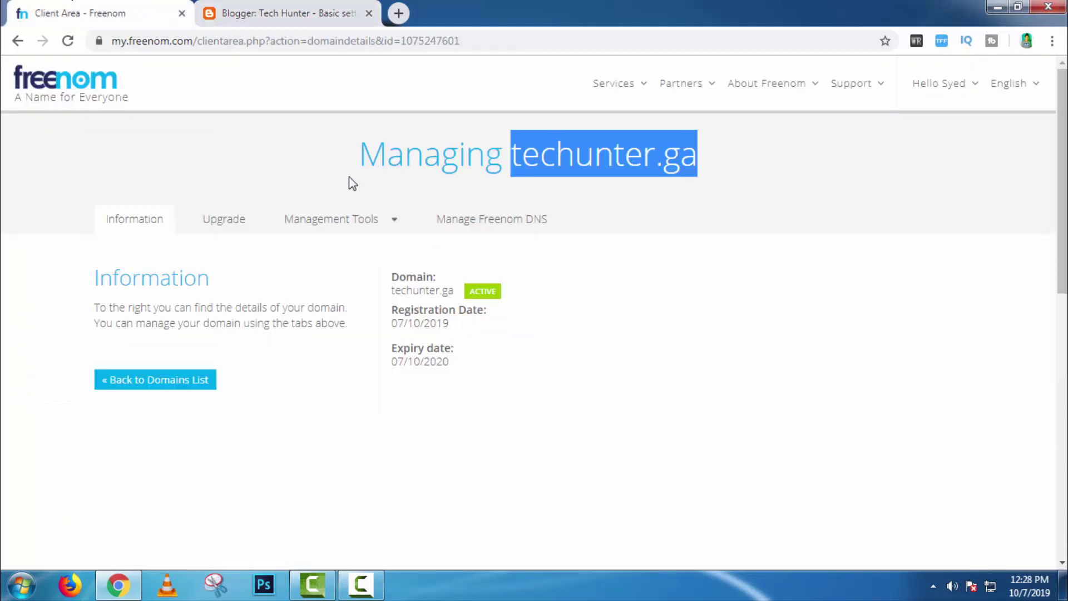
{"action": "left_click", "coordinate": [491, 229]}
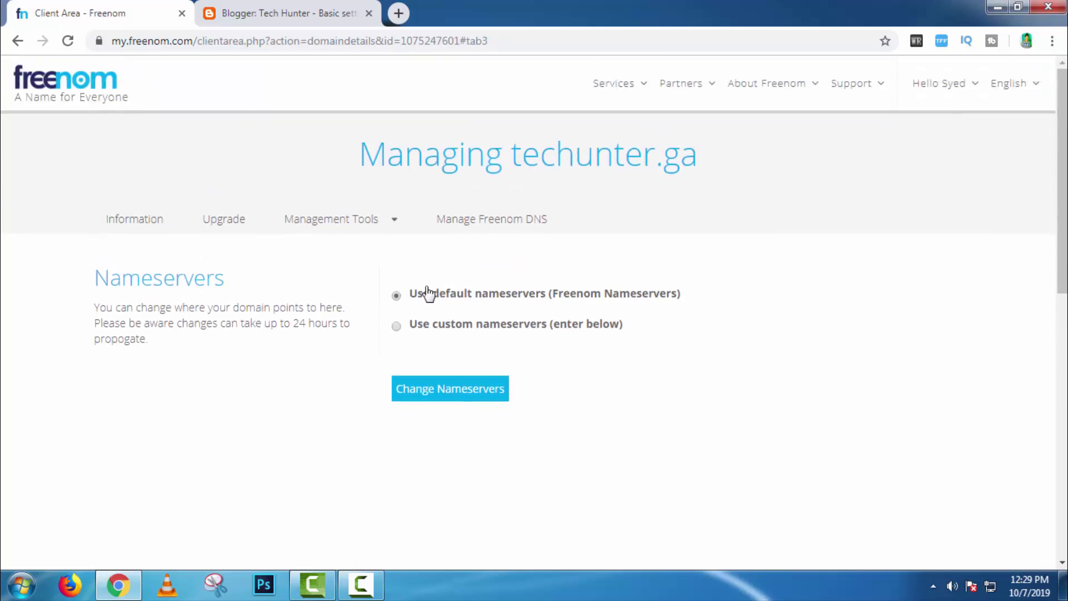
{"action": "left_click", "coordinate": [439, 390]}
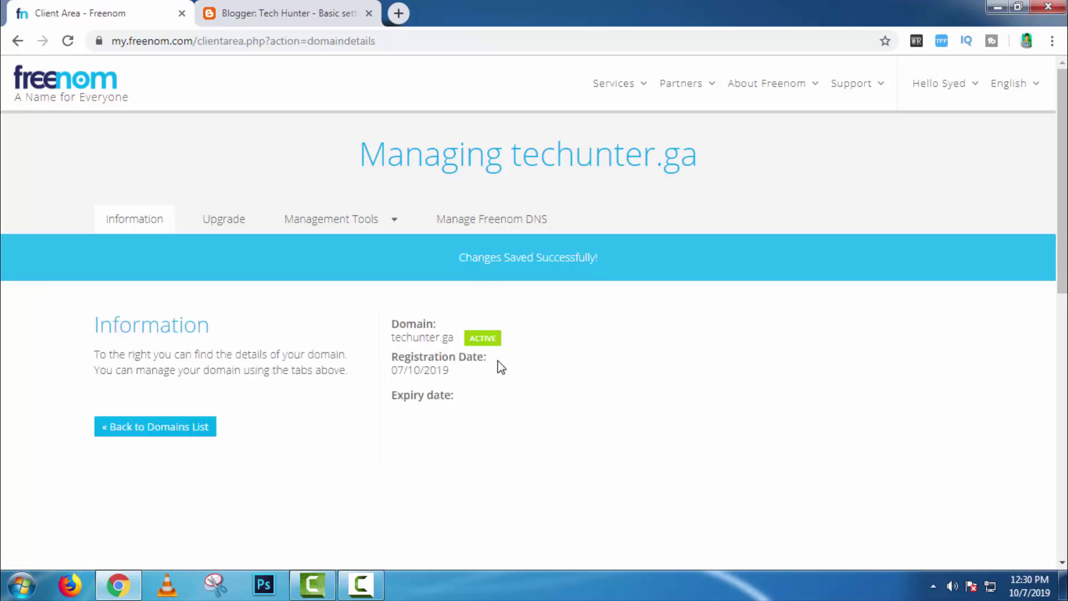
{"action": "triple_click", "coordinate": [497, 257]}
{"action": "left_click", "coordinate": [496, 219]}
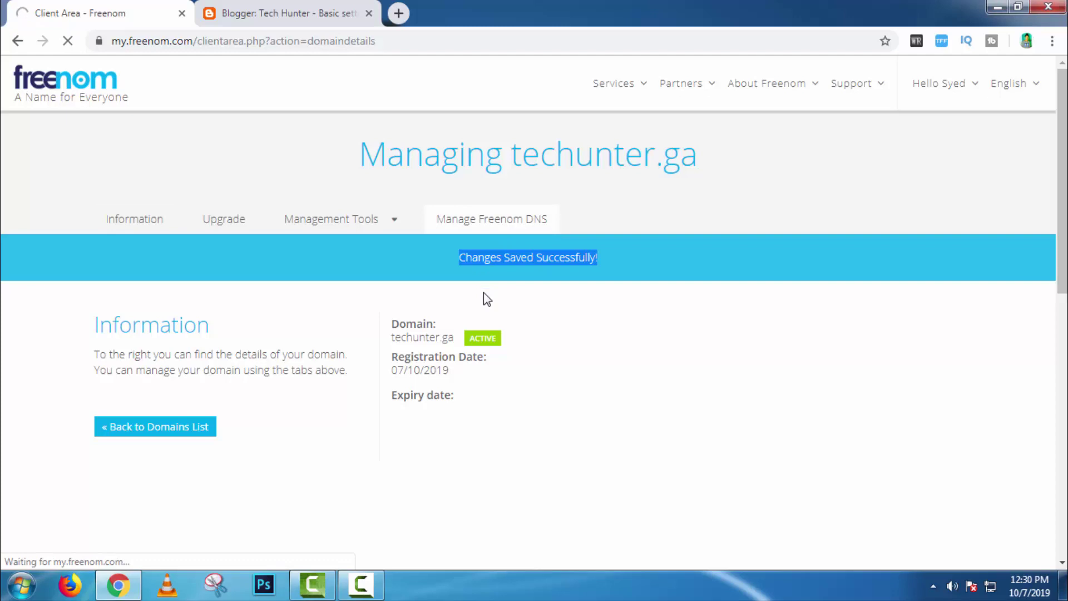
- Add record rows until the techunter.ga DNS table has six rows
{"action": "scroll", "coordinate": [518, 367], "scroll_direction": "down", "scroll_amount": 2}
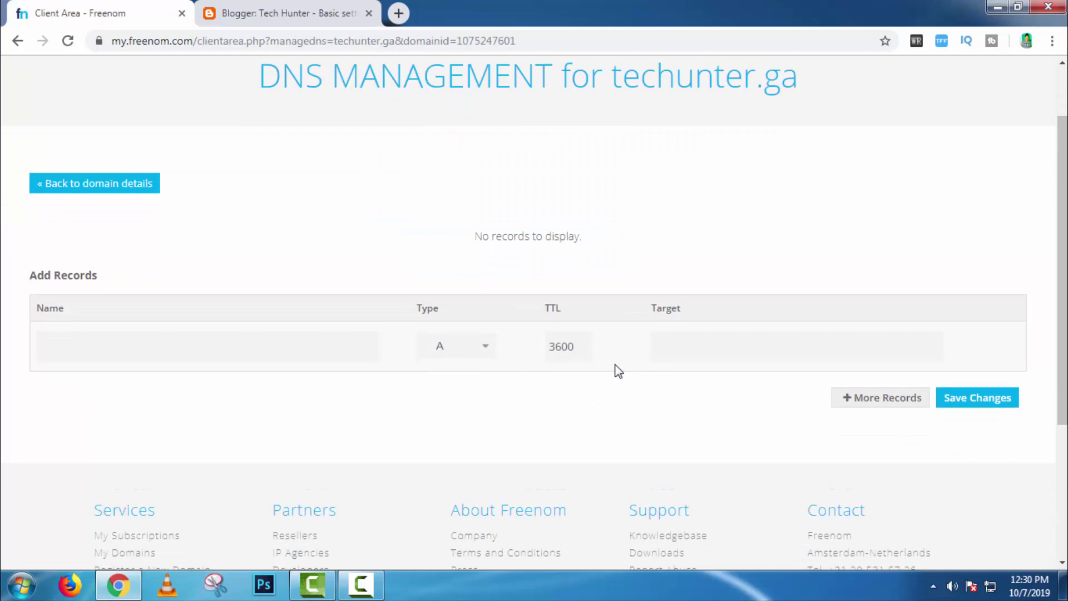
{"action": "left_click", "coordinate": [872, 405]}
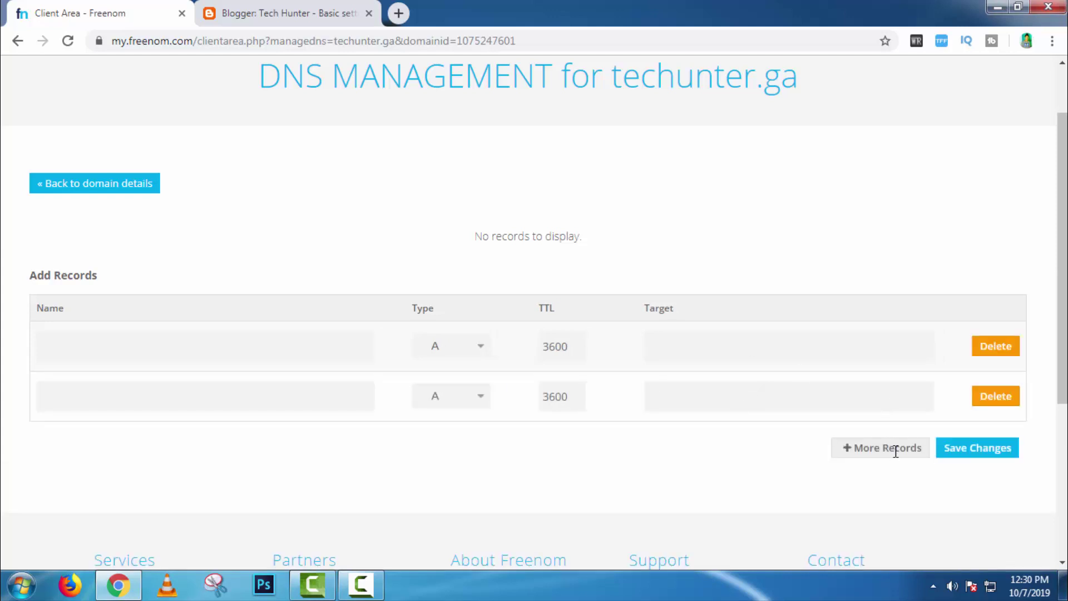
{"action": "left_click", "coordinate": [894, 451]}
{"action": "scroll", "coordinate": [879, 493], "scroll_direction": "down", "scroll_amount": 2}
{"action": "left_click", "coordinate": [884, 424]}
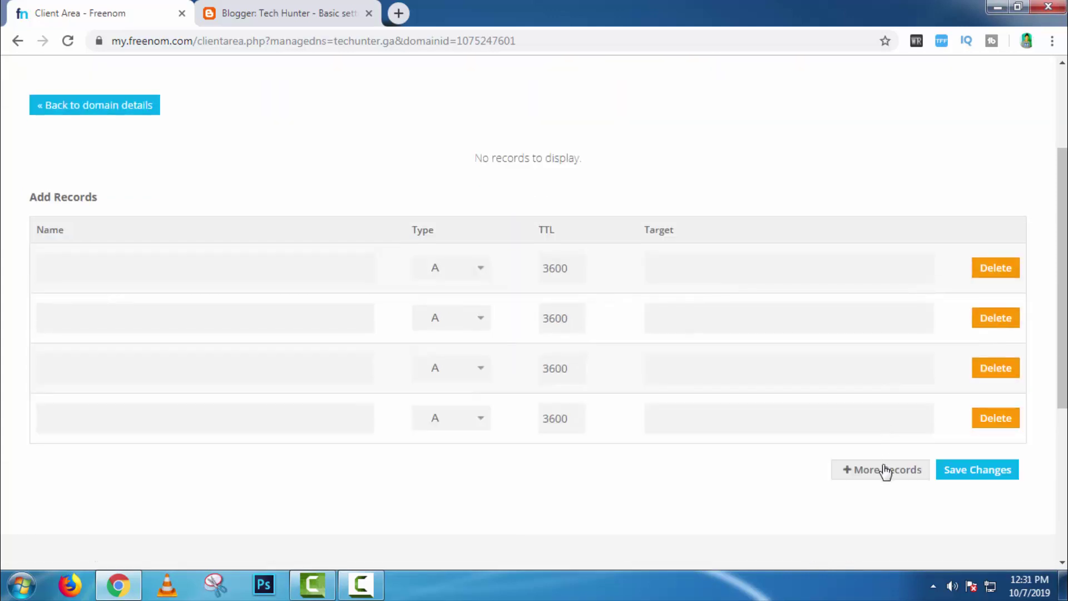
{"action": "left_click", "coordinate": [885, 470]}
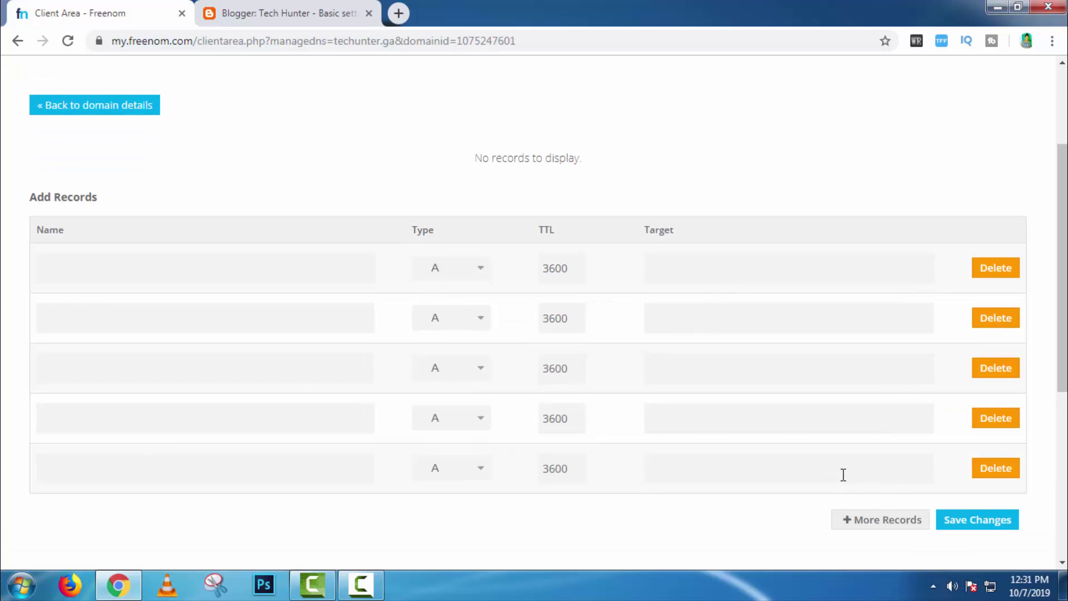
{"action": "left_click", "coordinate": [888, 522]}
{"action": "scroll", "coordinate": [790, 473], "scroll_direction": "down", "scroll_amount": 2}
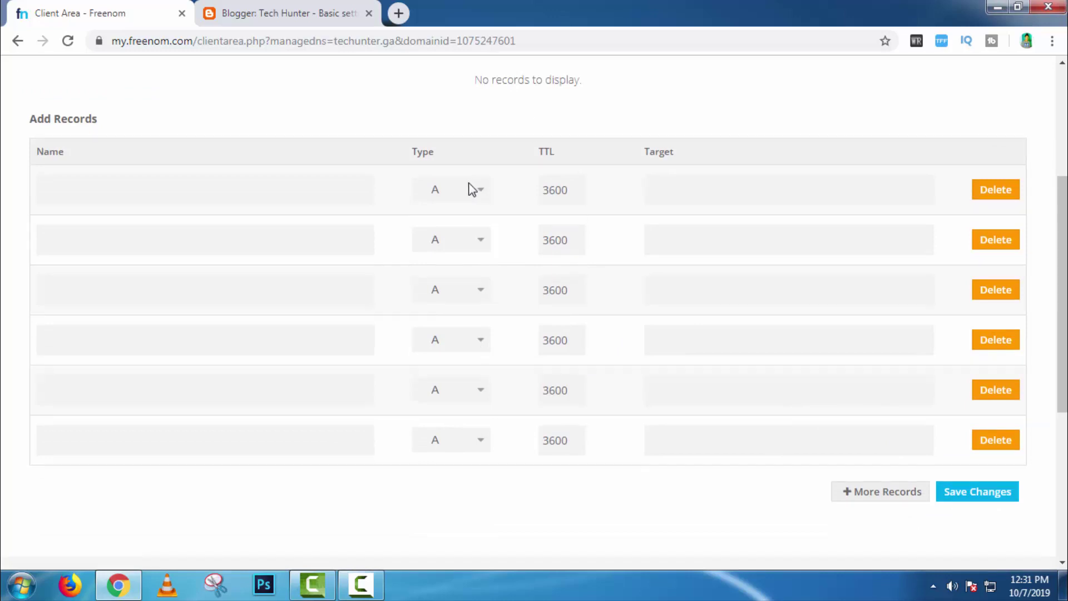
- Set the Type of the first two records to CNAME
{"action": "left_click", "coordinate": [480, 191]}
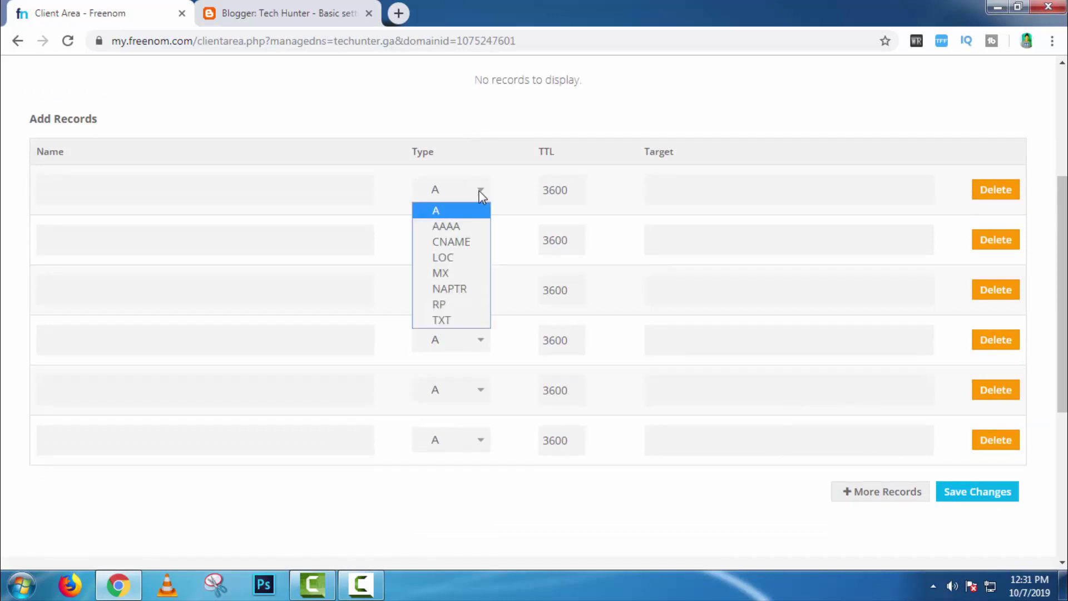
{"action": "left_click", "coordinate": [469, 242]}
{"action": "left_click", "coordinate": [481, 239]}
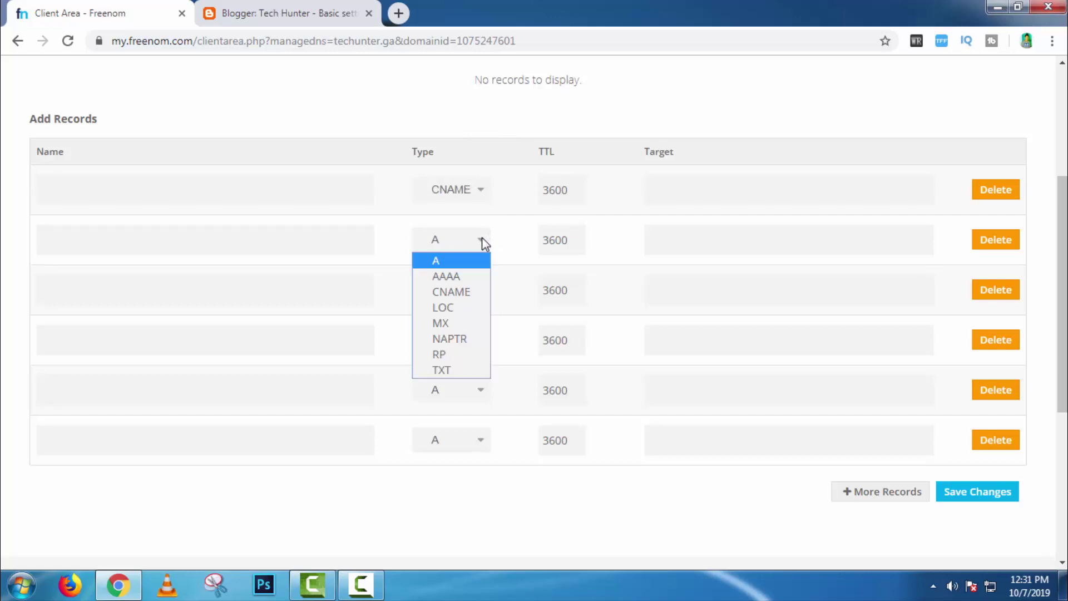
{"action": "left_click", "coordinate": [465, 292]}
- Copy the host name www from Blogger into the first record's Name field
{"action": "left_click", "coordinate": [281, 11]}
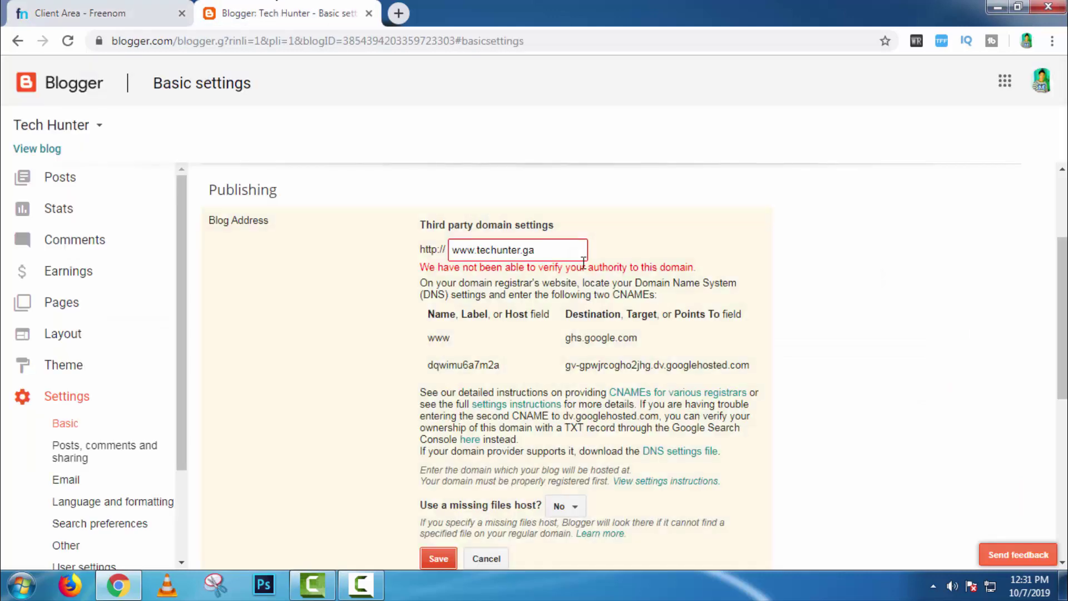
{"action": "double_click", "coordinate": [440, 259]}
{"action": "right_click", "coordinate": [446, 260]}
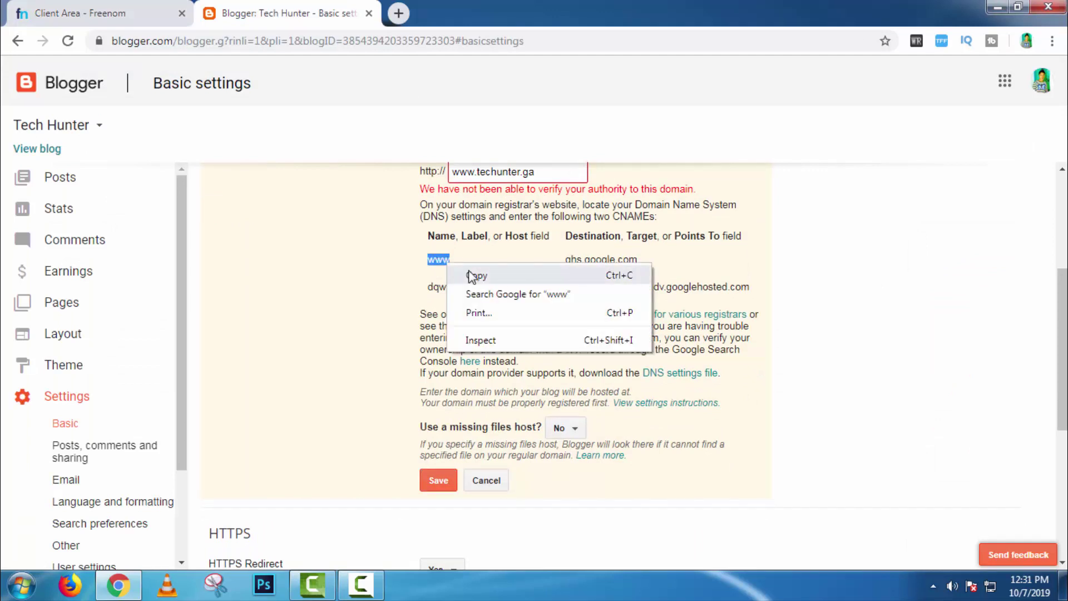
{"action": "left_click", "coordinate": [478, 274]}
{"action": "left_click", "coordinate": [117, 11]}
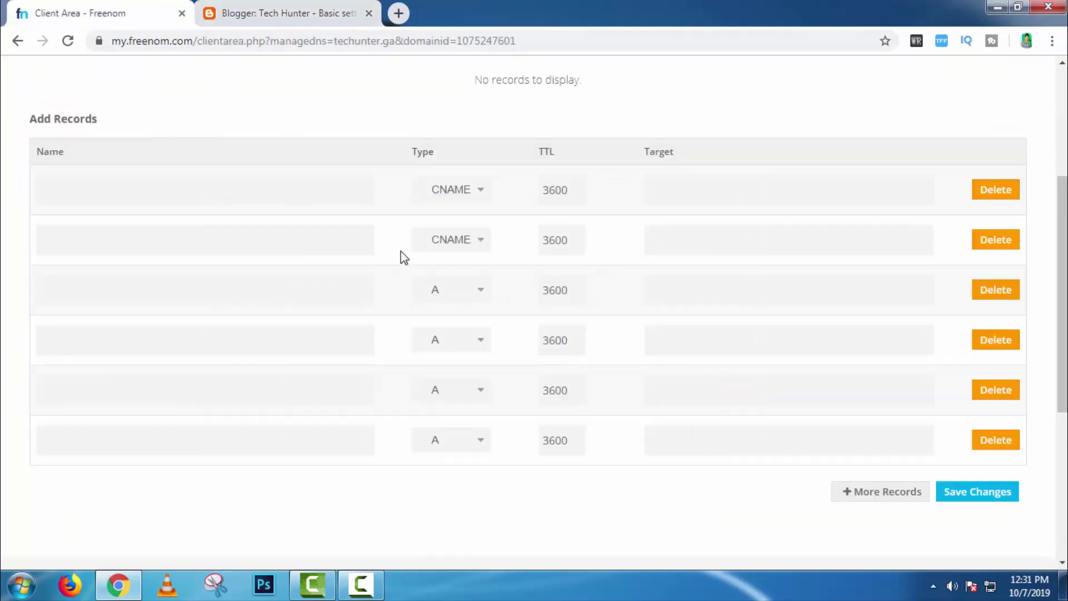
{"action": "left_click", "coordinate": [196, 187]}
{"action": "right_click", "coordinate": [101, 191]}
{"action": "left_click", "coordinate": [134, 284]}
- Copy the destination ghs.google.com from Blogger into the first record's Target field
{"action": "left_click", "coordinate": [286, 10]}
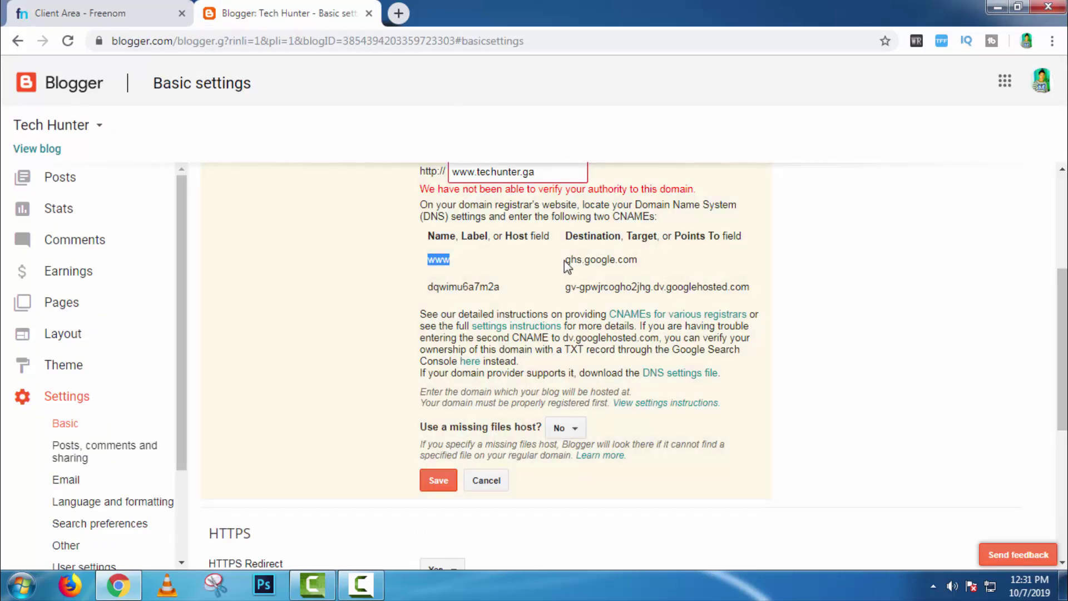
{"action": "left_click_drag", "start_coordinate": [565, 261], "coordinate": [636, 261]}
{"action": "right_click", "coordinate": [645, 262]}
{"action": "left_click", "coordinate": [662, 272]}
{"action": "left_click", "coordinate": [83, 11]}
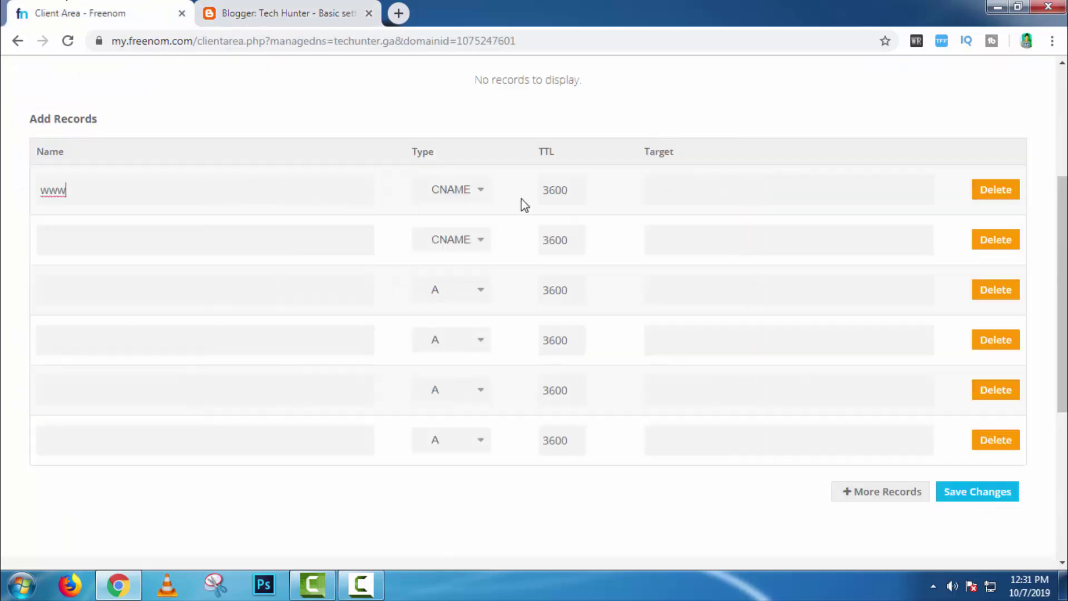
{"action": "left_click", "coordinate": [679, 187]}
{"action": "right_click", "coordinate": [681, 189]}
{"action": "left_click", "coordinate": [717, 281]}
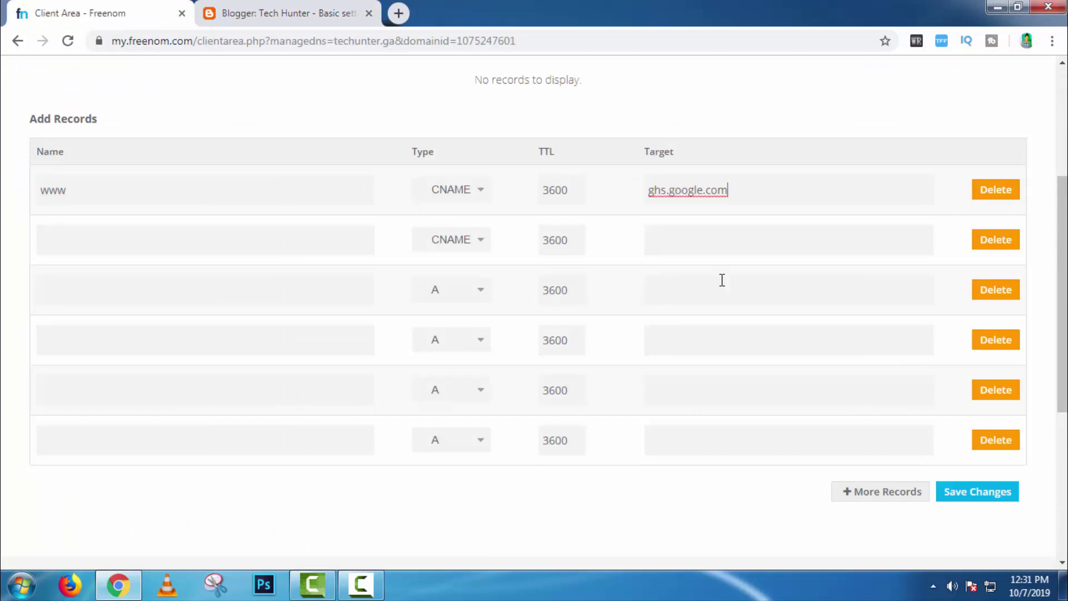
- Copy Blogger's verification CNAME name into the second record's Name field
{"action": "left_click", "coordinate": [136, 223]}
{"action": "left_click", "coordinate": [244, 10]}
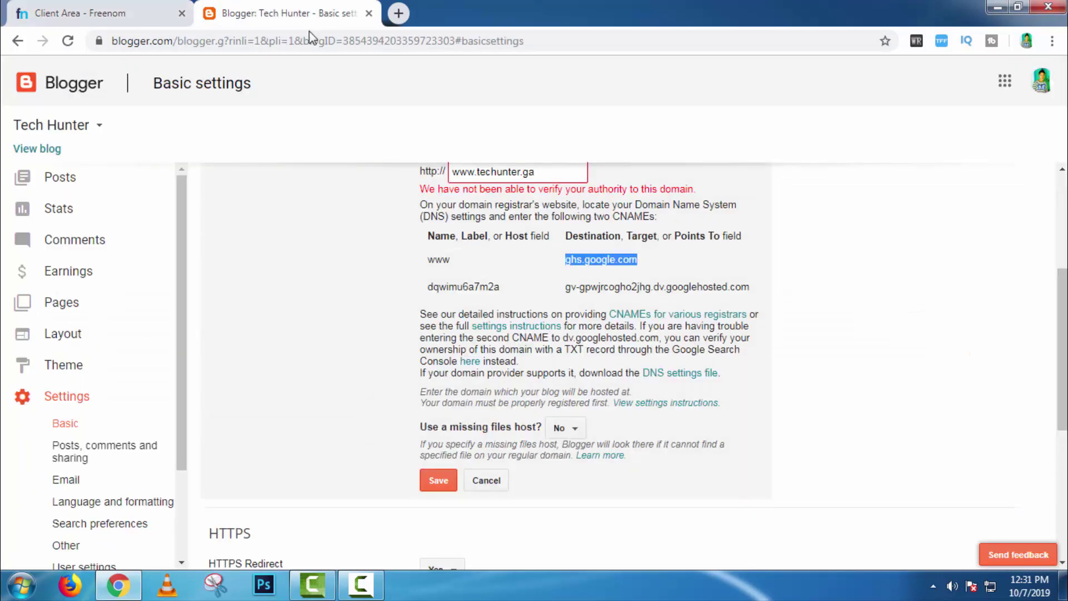
{"action": "left_click_drag", "start_coordinate": [427, 287], "coordinate": [508, 288]}
{"action": "right_click", "coordinate": [488, 287]}
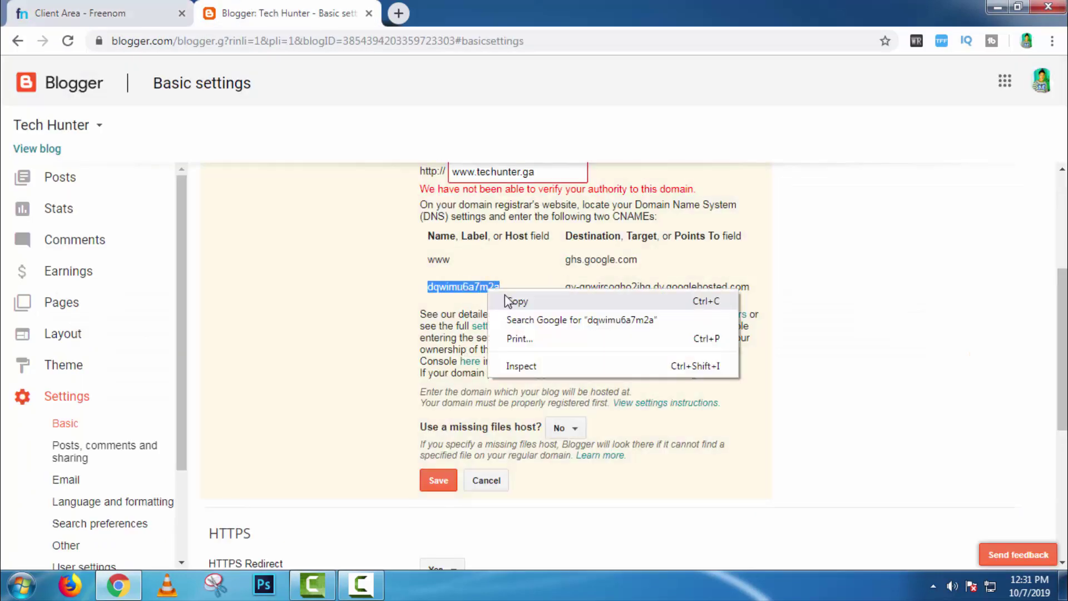
{"action": "left_click", "coordinate": [518, 301]}
{"action": "left_click", "coordinate": [112, 12]}
{"action": "right_click", "coordinate": [105, 236]}
{"action": "left_click", "coordinate": [139, 329]}
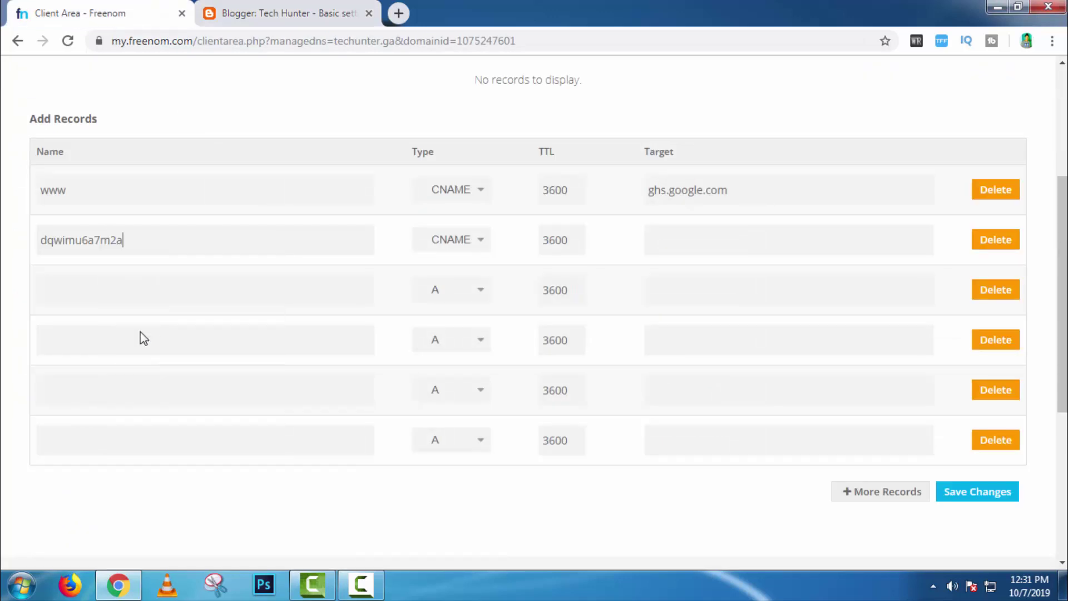
- Copy the googlehosted.com verification destination into the second record's Target field
{"action": "left_click", "coordinate": [267, 12]}
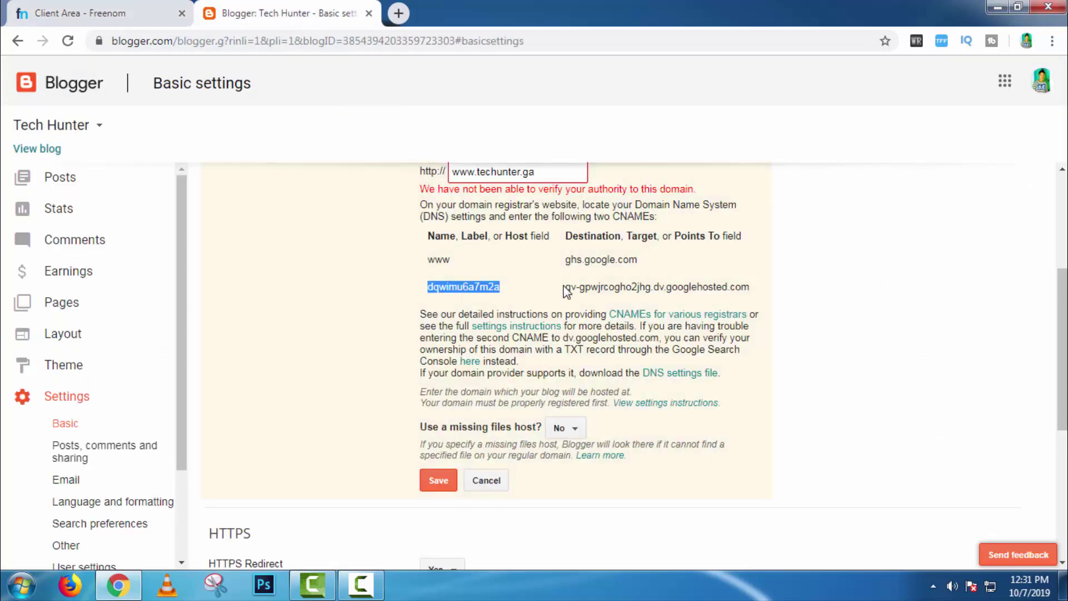
{"action": "left_click_drag", "start_coordinate": [565, 288], "coordinate": [760, 289]}
{"action": "right_click", "coordinate": [737, 285]}
{"action": "left_click", "coordinate": [756, 294]}
{"action": "left_click", "coordinate": [139, 12]}
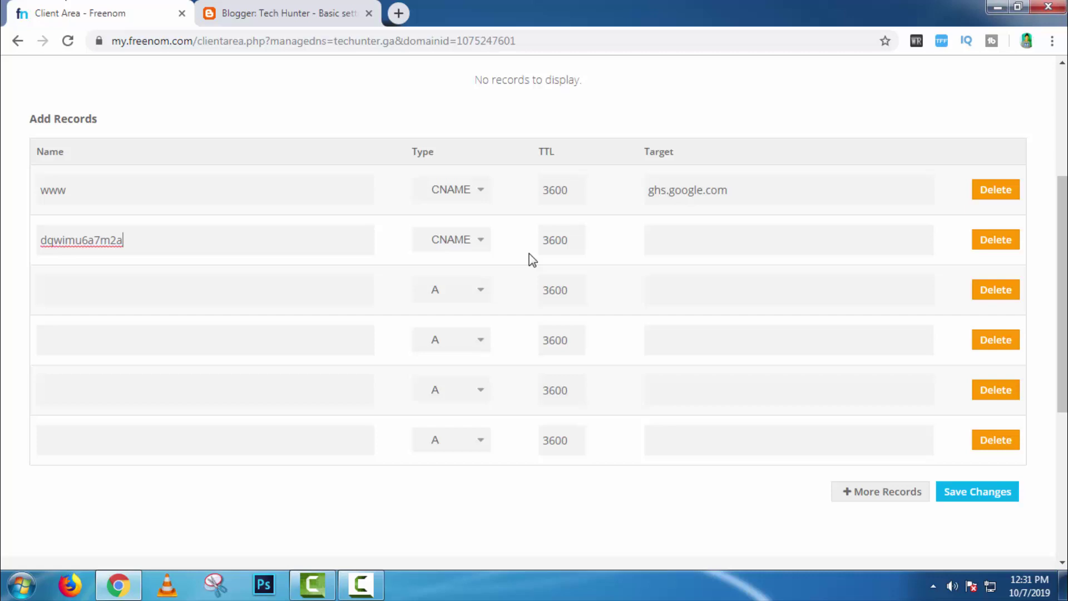
{"action": "left_click", "coordinate": [648, 238]}
{"action": "right_click", "coordinate": [650, 236]}
{"action": "left_click", "coordinate": [681, 331]}
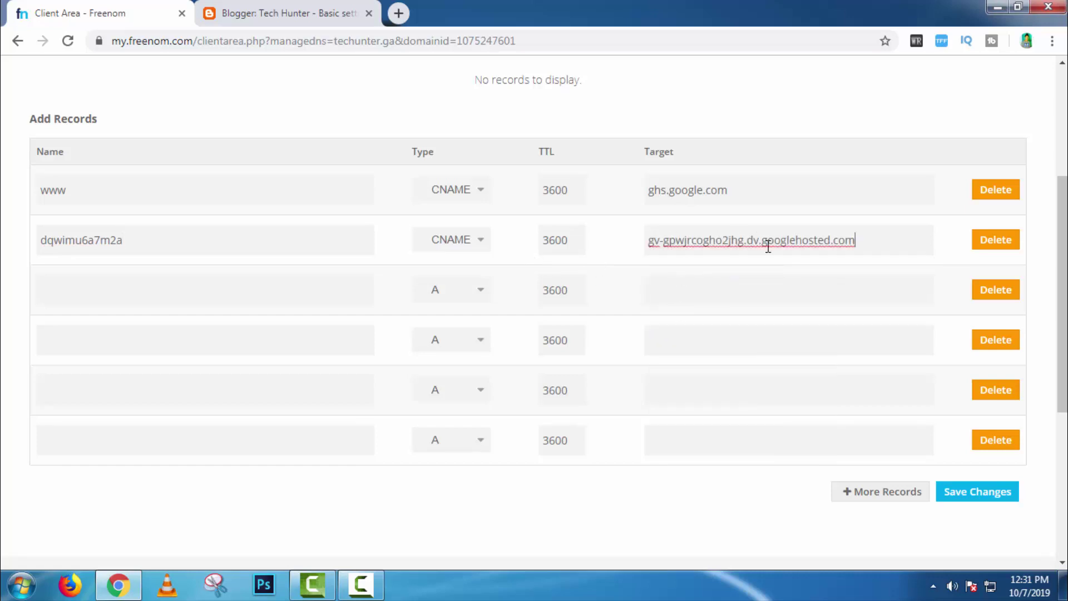
{"action": "left_click", "coordinate": [267, 12]}
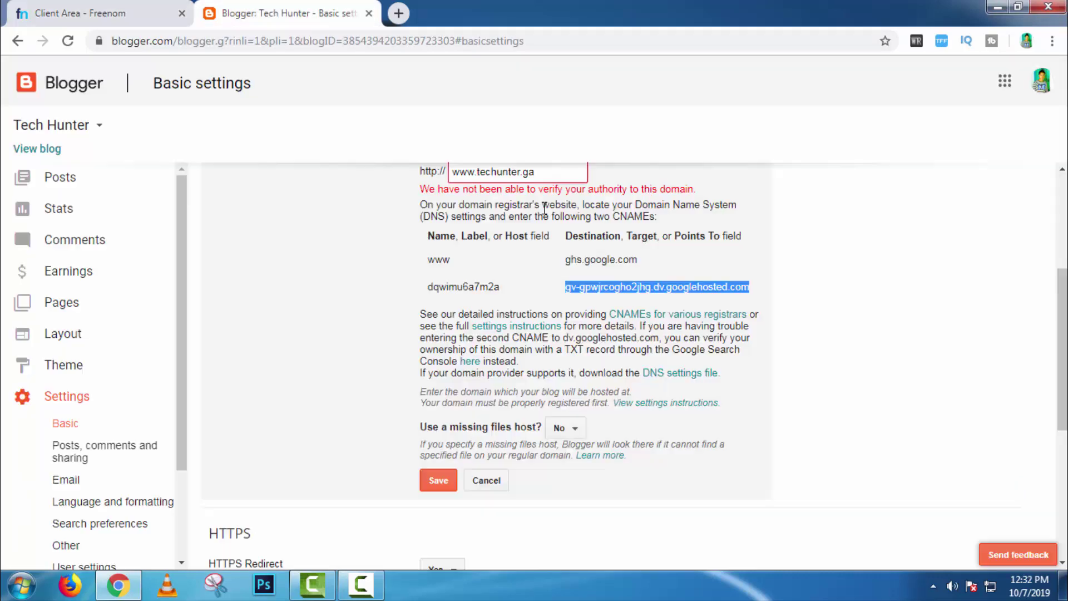
- Open Blogger's custom domain help article and copy 216.239.32.21 into the third record's target
{"action": "right_click", "coordinate": [499, 331]}
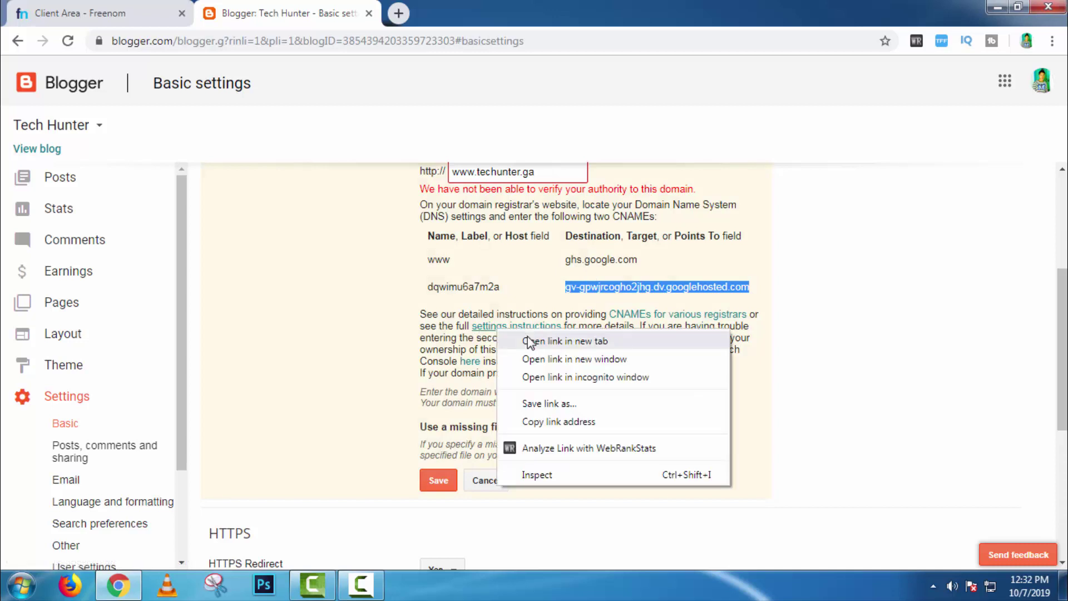
{"action": "left_click", "coordinate": [524, 341]}
{"action": "left_click", "coordinate": [462, 12]}
{"action": "scroll", "coordinate": [310, 282], "scroll_direction": "down", "scroll_amount": 10}
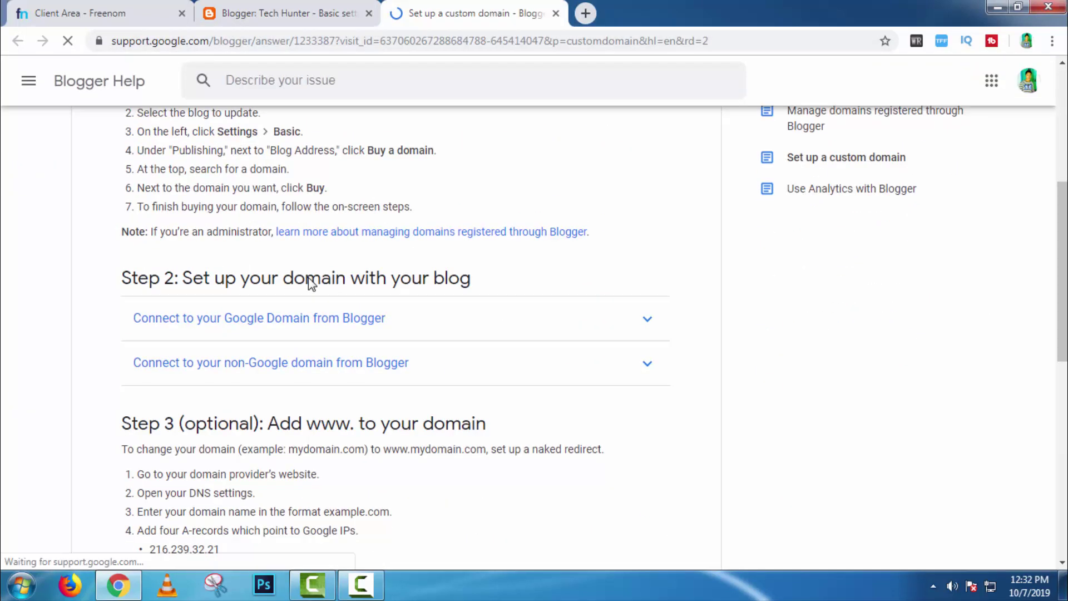
{"action": "left_click_drag", "start_coordinate": [153, 245], "coordinate": [236, 257]}
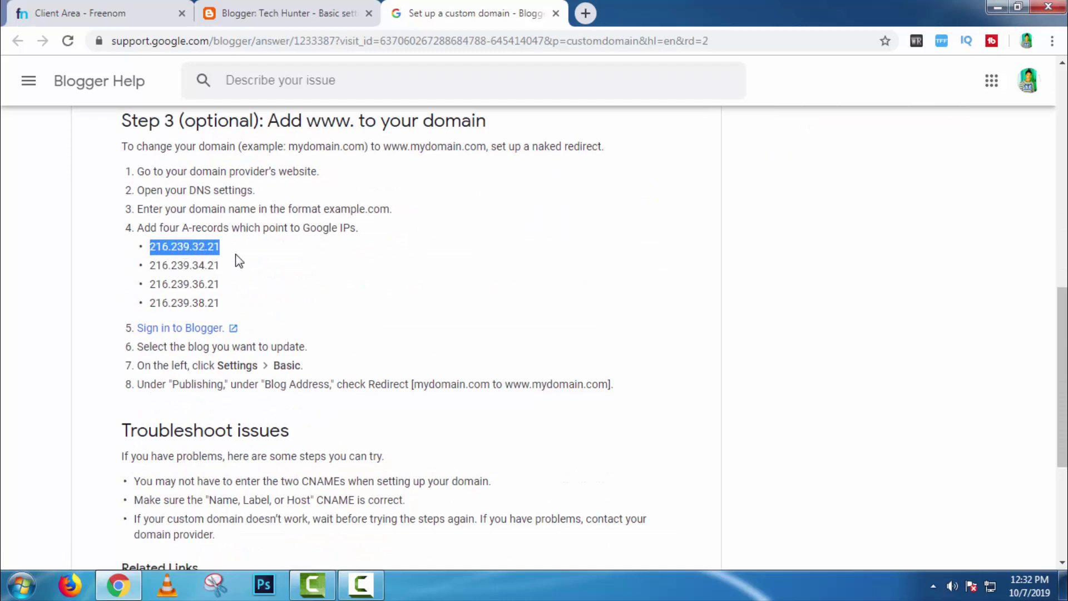
{"action": "right_click", "coordinate": [207, 245]}
{"action": "left_click", "coordinate": [234, 260]}
{"action": "left_click", "coordinate": [121, 11]}
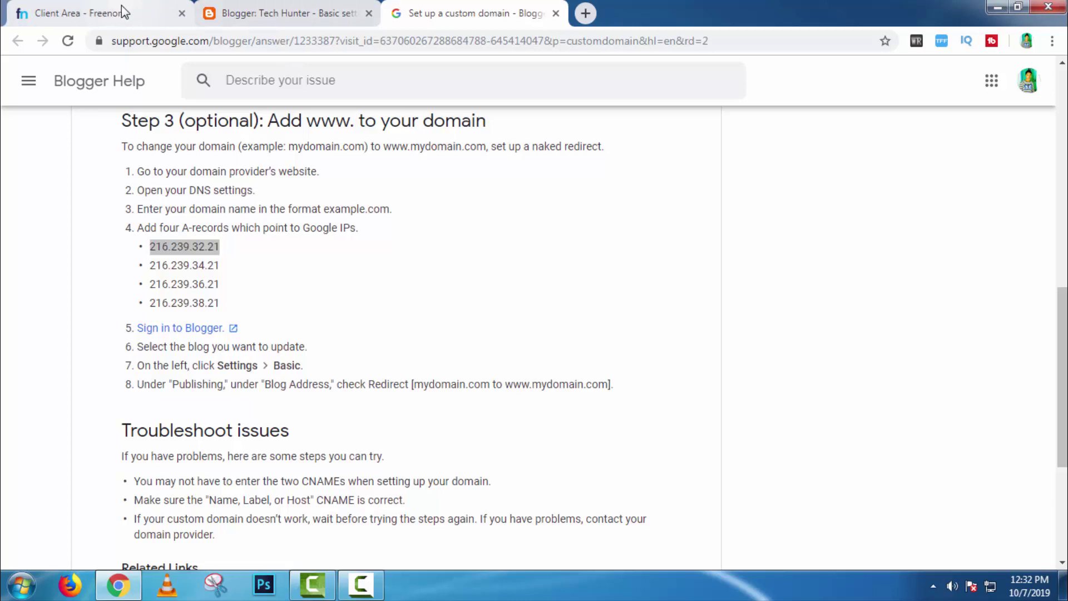
{"action": "left_click", "coordinate": [686, 290]}
{"action": "right_click", "coordinate": [687, 292]}
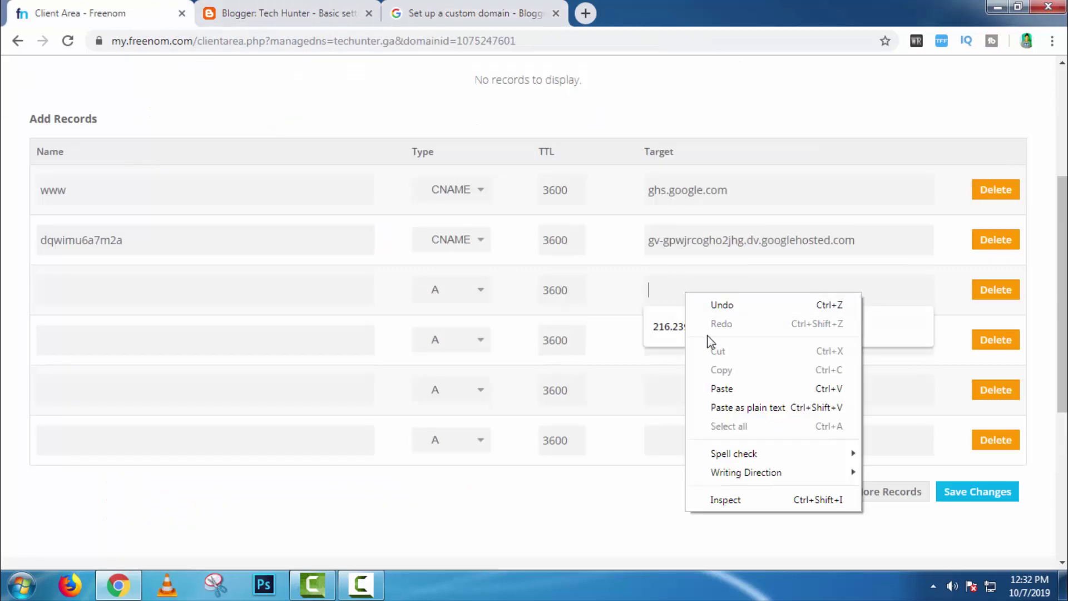
{"action": "left_click", "coordinate": [722, 385]}
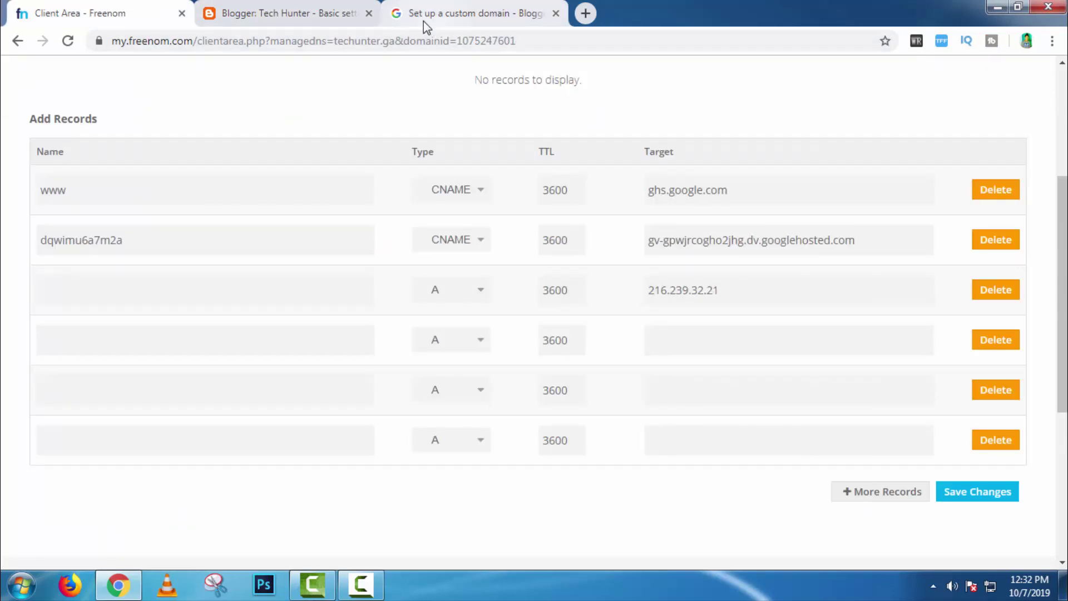
- Copy 216.239.34.21 from the help article into the fourth record's target
{"action": "left_click", "coordinate": [305, 14]}
{"action": "left_click", "coordinate": [495, 16]}
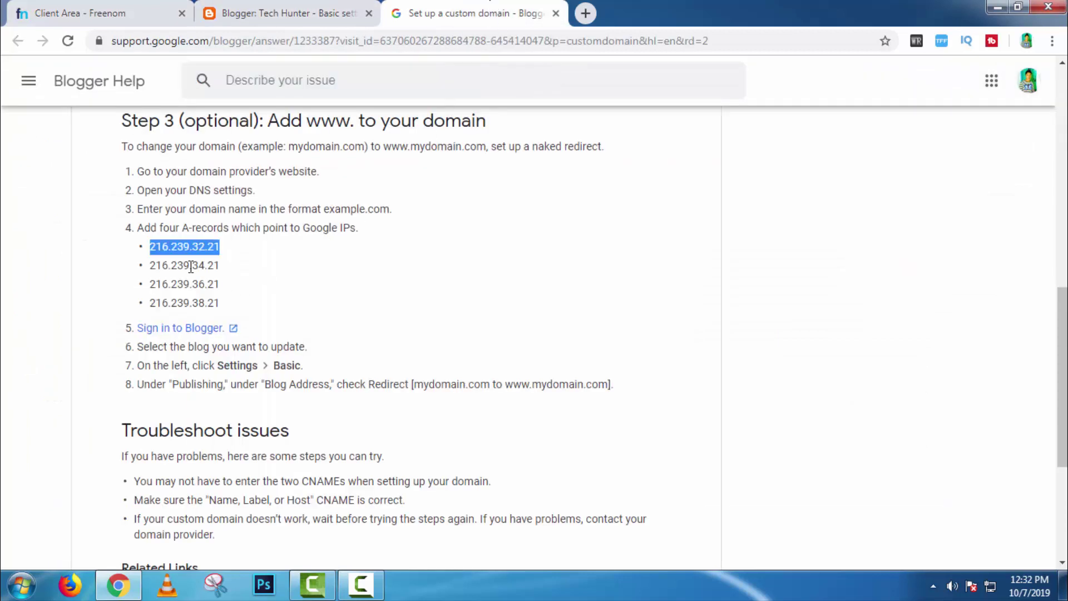
{"action": "left_click_drag", "start_coordinate": [152, 268], "coordinate": [228, 267]}
{"action": "right_click", "coordinate": [207, 266]}
{"action": "left_click", "coordinate": [228, 274]}
{"action": "left_click", "coordinate": [100, 13]}
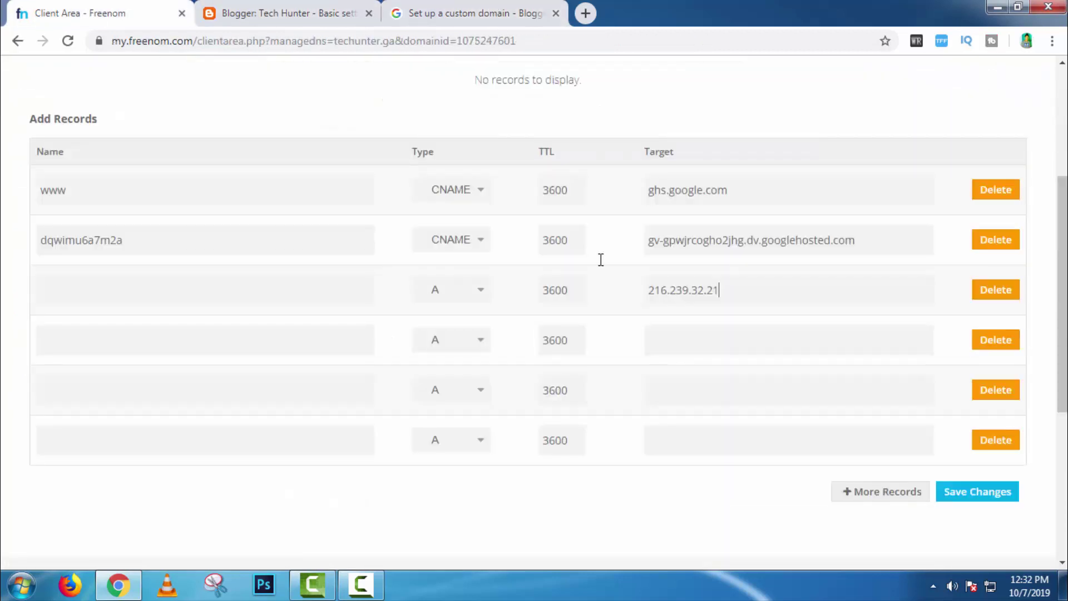
{"action": "right_click", "coordinate": [677, 332]}
{"action": "left_click", "coordinate": [718, 437]}
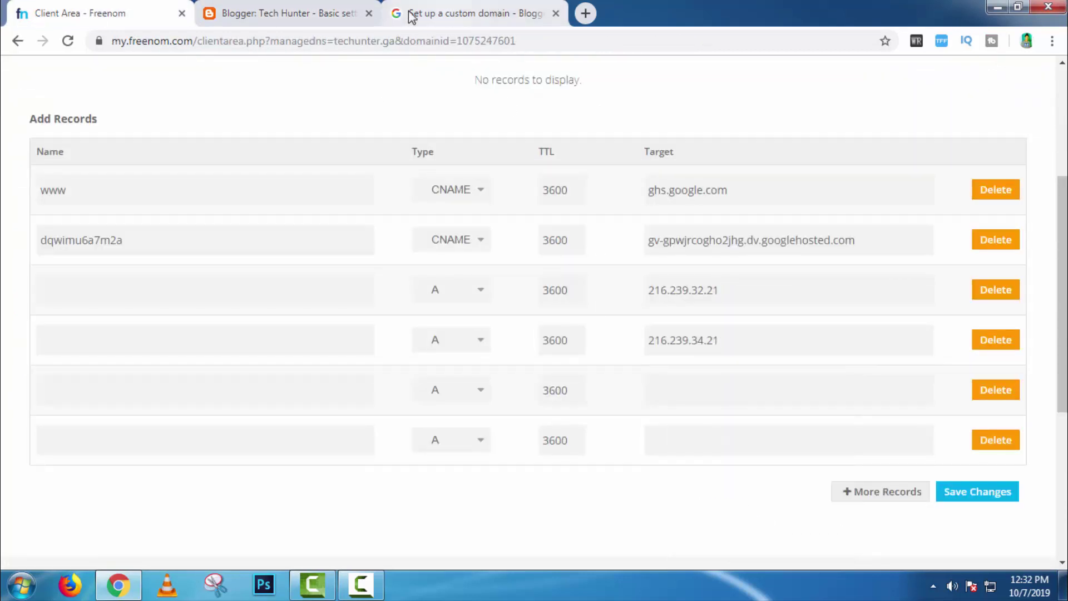
- Copy 216.239.36.21 from the help article into the fifth record's target
{"action": "left_click", "coordinate": [440, 10]}
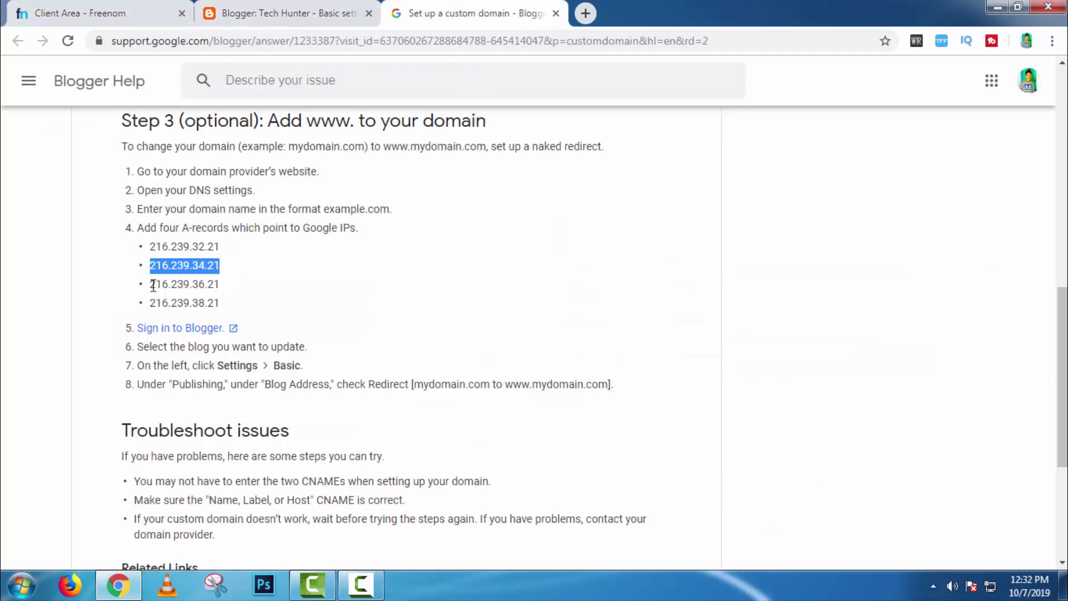
{"action": "left_click_drag", "start_coordinate": [149, 284], "coordinate": [227, 290]}
{"action": "right_click", "coordinate": [228, 290]}
{"action": "left_click", "coordinate": [242, 298]}
{"action": "left_click", "coordinate": [100, 13]}
{"action": "left_click", "coordinate": [702, 387]}
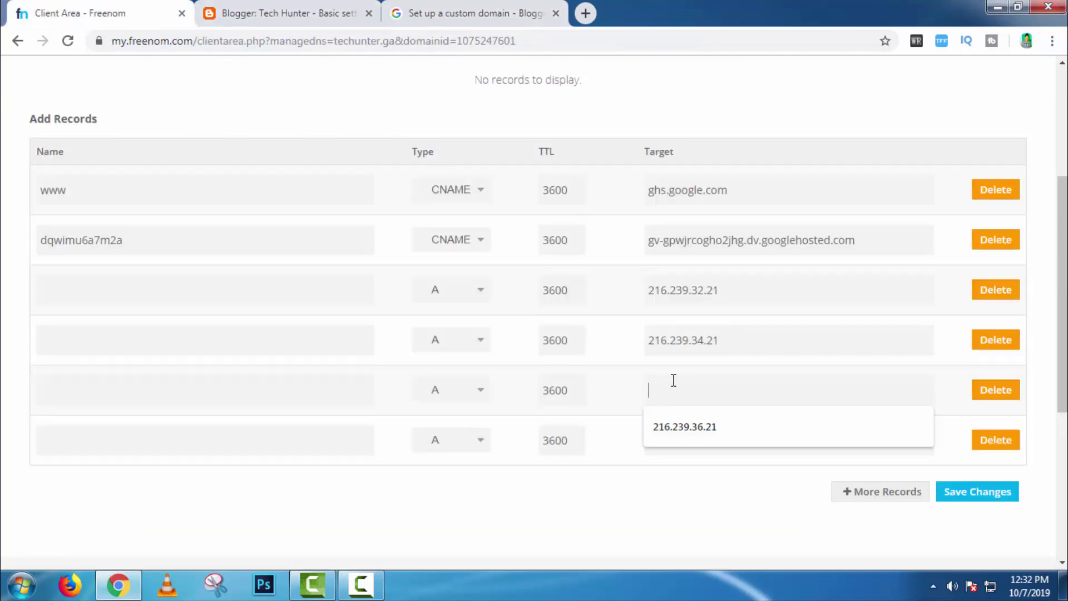
{"action": "right_click", "coordinate": [673, 381]}
{"action": "left_click", "coordinate": [707, 257]}
- Copy 216.239.38.21 from the help article into the sixth record's target
{"action": "left_click", "coordinate": [449, 15]}
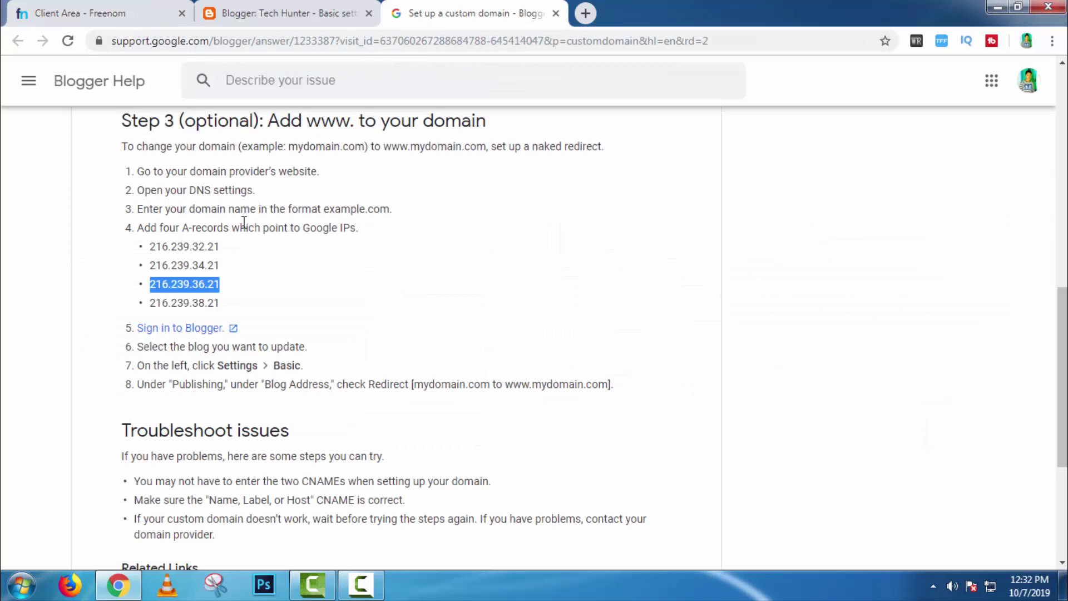
{"action": "left_click_drag", "start_coordinate": [150, 303], "coordinate": [204, 304]}
{"action": "right_click", "coordinate": [208, 310]}
{"action": "left_click", "coordinate": [222, 319]}
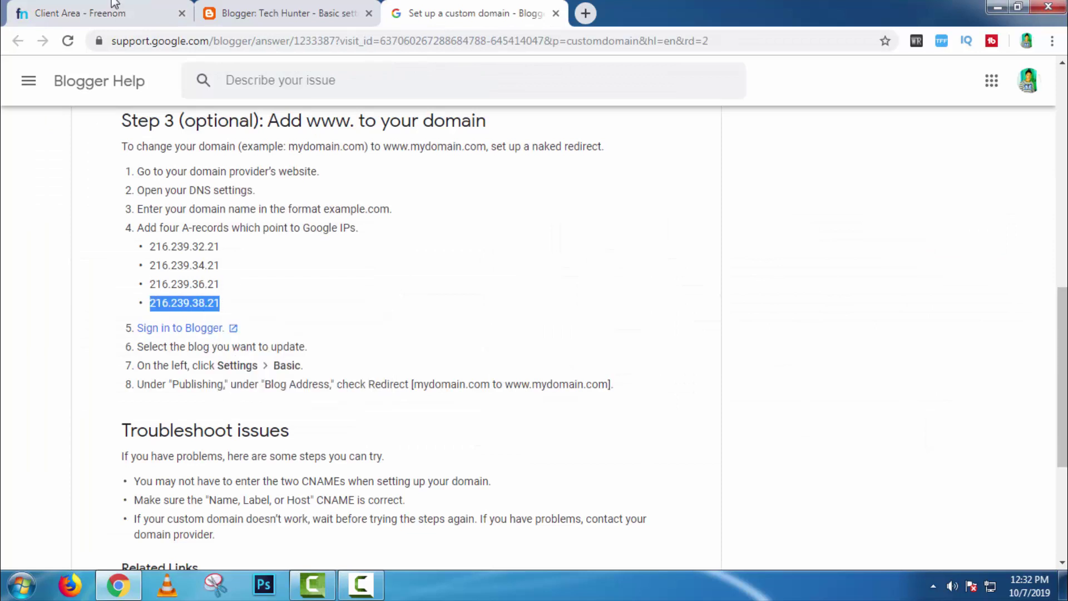
{"action": "left_click", "coordinate": [100, 13]}
{"action": "left_click", "coordinate": [674, 443]}
{"action": "right_click", "coordinate": [674, 443]}
{"action": "left_click", "coordinate": [711, 318]}
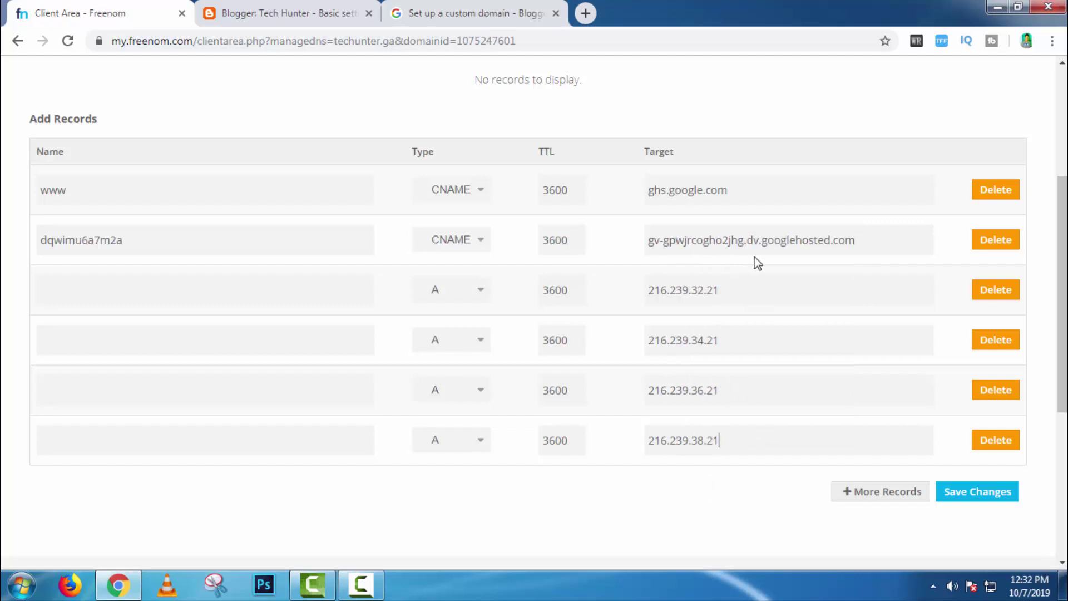
{"action": "scroll", "coordinate": [759, 270], "scroll_direction": "up", "scroll_amount": 4}
{"action": "scroll", "coordinate": [768, 283], "scroll_direction": "down", "scroll_amount": 4}
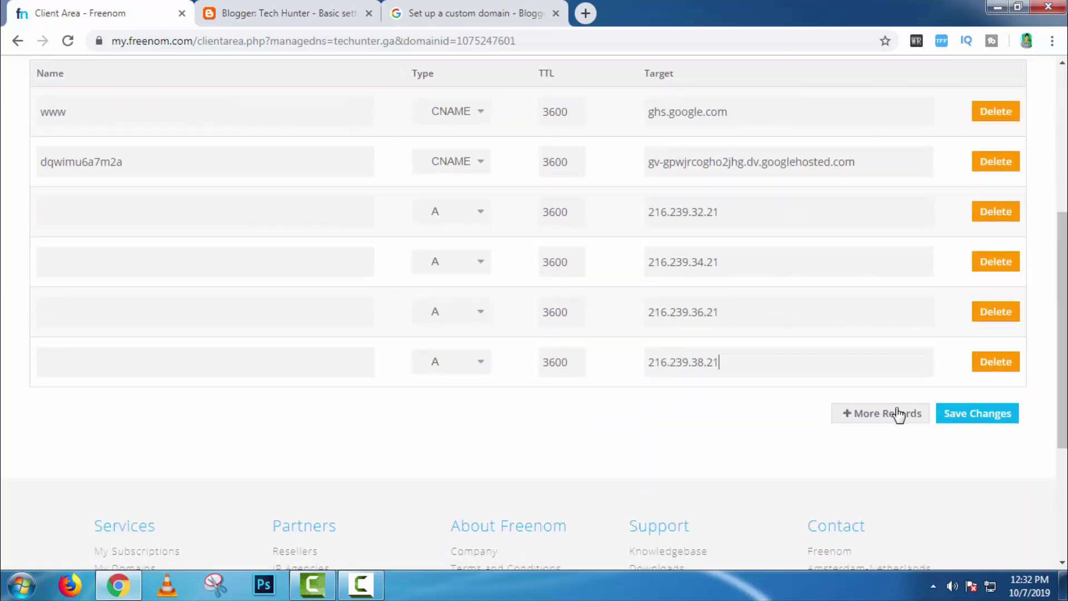
- Save the six DNS records in Freenom and check the record-added confirmations
{"action": "left_click", "coordinate": [980, 418]}
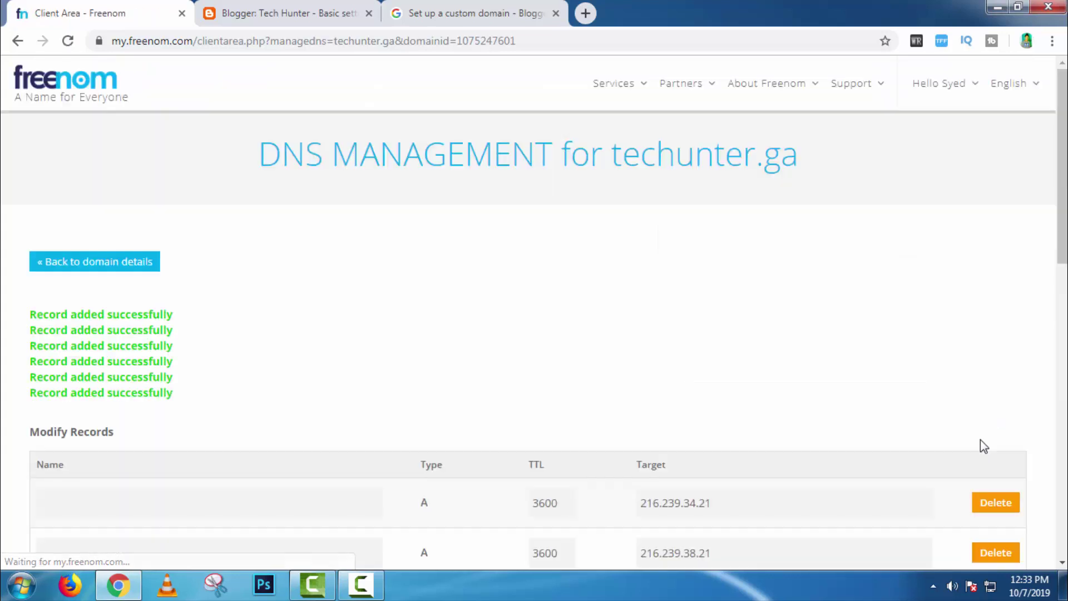
{"action": "left_click_drag", "start_coordinate": [29, 308], "coordinate": [219, 372]}
{"action": "left_click", "coordinate": [388, 273]}
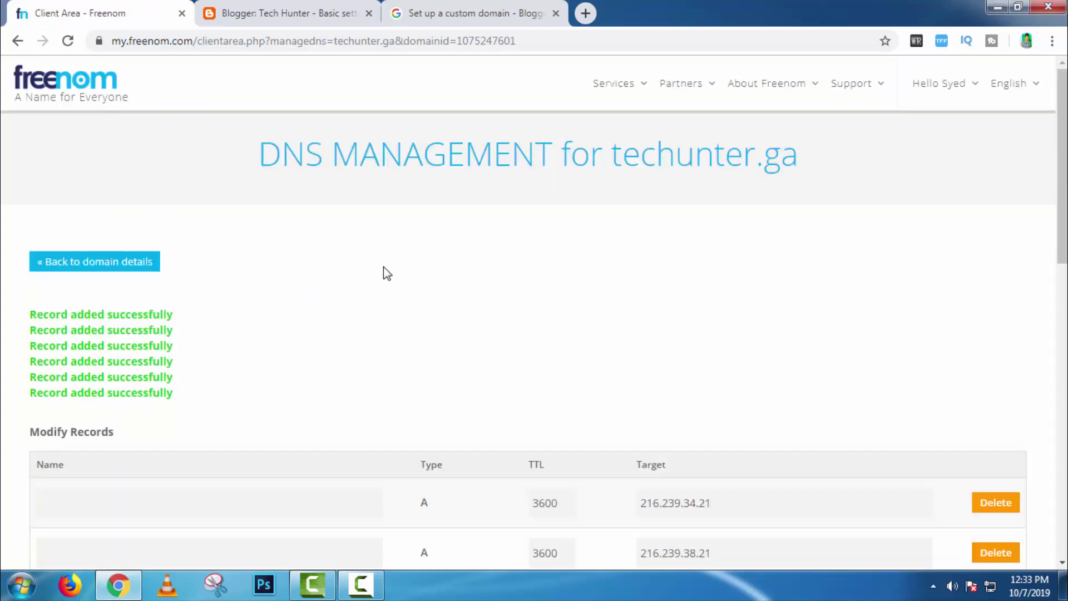
{"action": "left_click", "coordinate": [293, 7]}
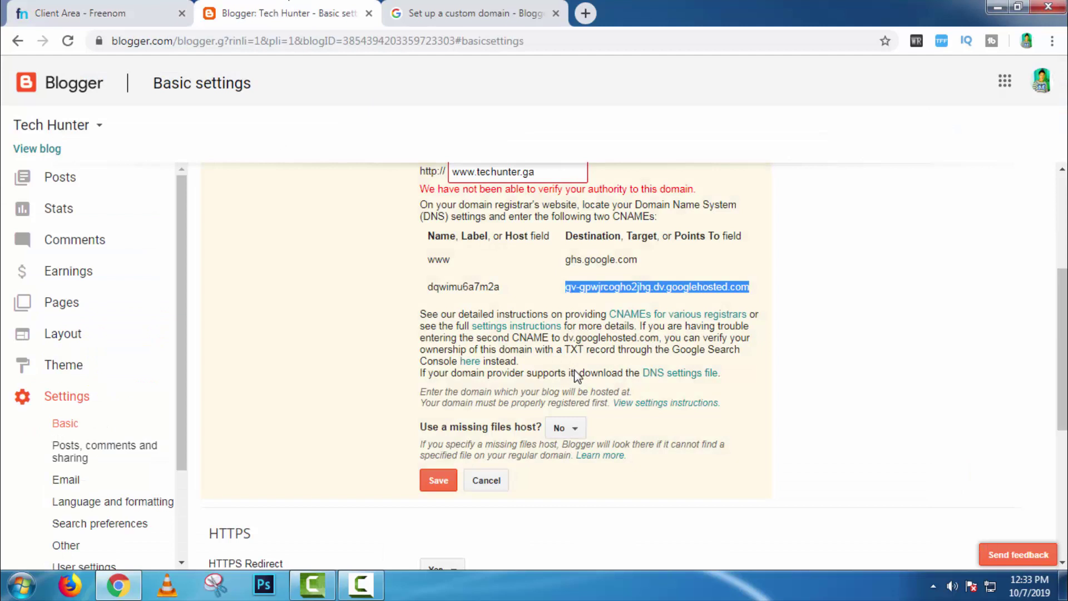
{"action": "scroll", "coordinate": [576, 374], "scroll_direction": "up", "scroll_amount": 2}
{"action": "scroll", "coordinate": [574, 373], "scroll_direction": "down", "scroll_amount": 2}
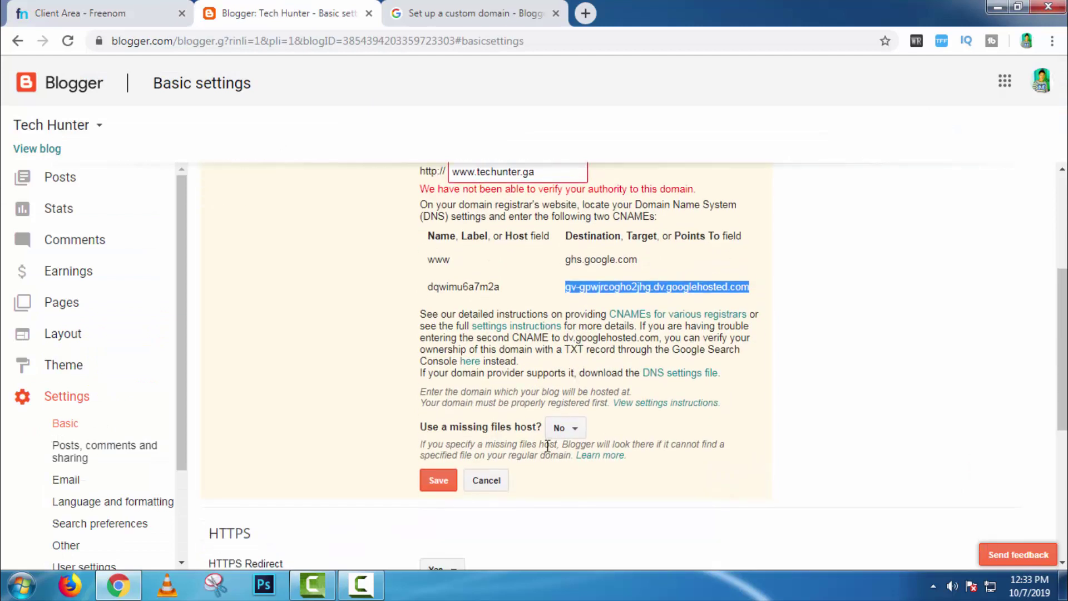
{"action": "left_click", "coordinate": [438, 481]}
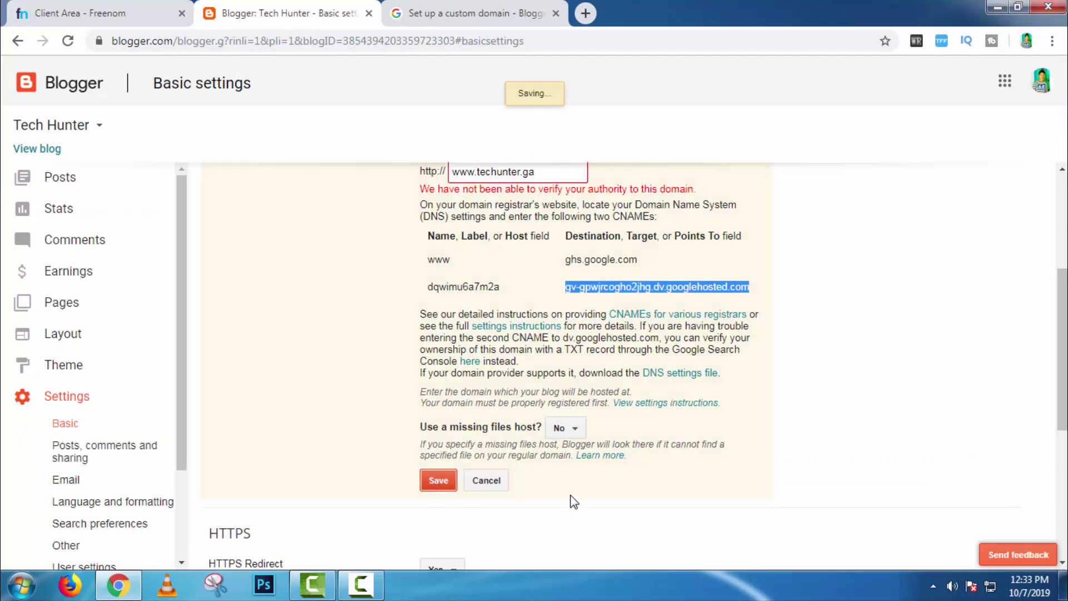
{"action": "scroll", "coordinate": [573, 498], "scroll_direction": "up", "scroll_amount": 2}
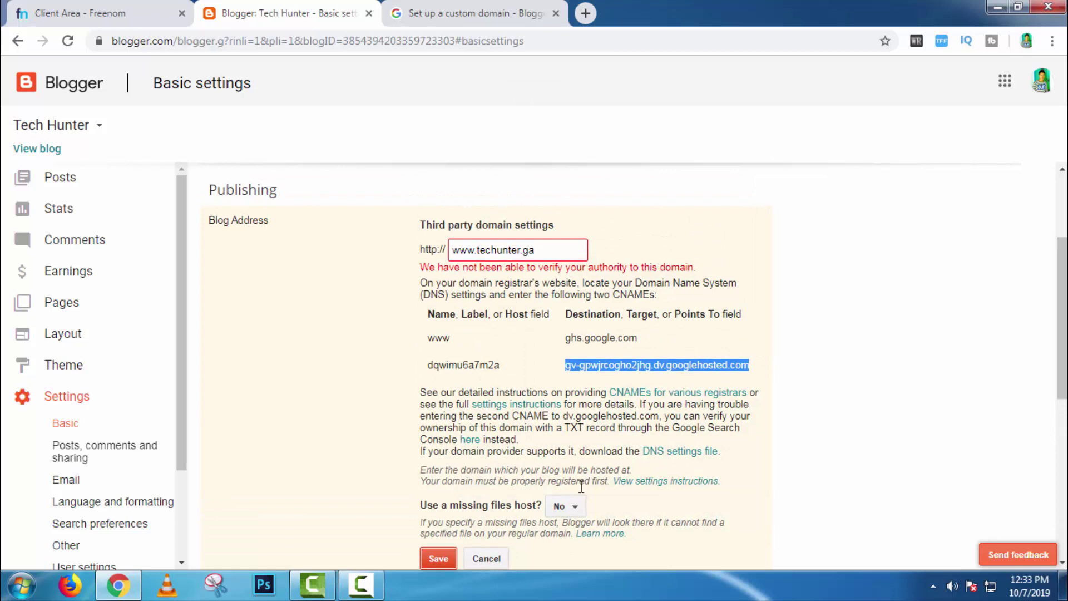
{"action": "scroll", "coordinate": [584, 486], "scroll_direction": "down", "scroll_amount": 2}
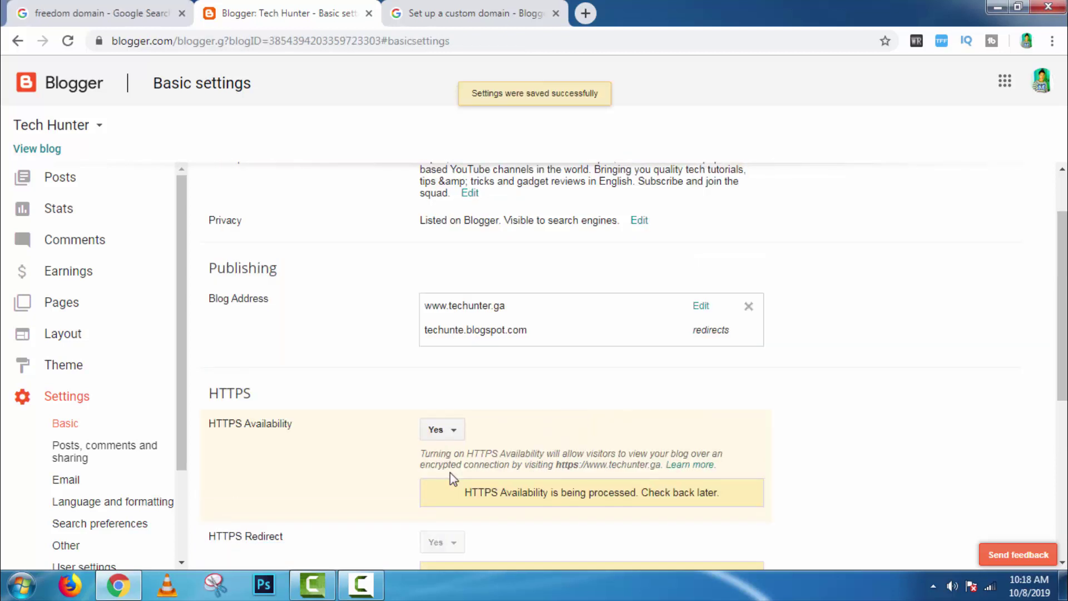
{"action": "left_click", "coordinate": [701, 307]}
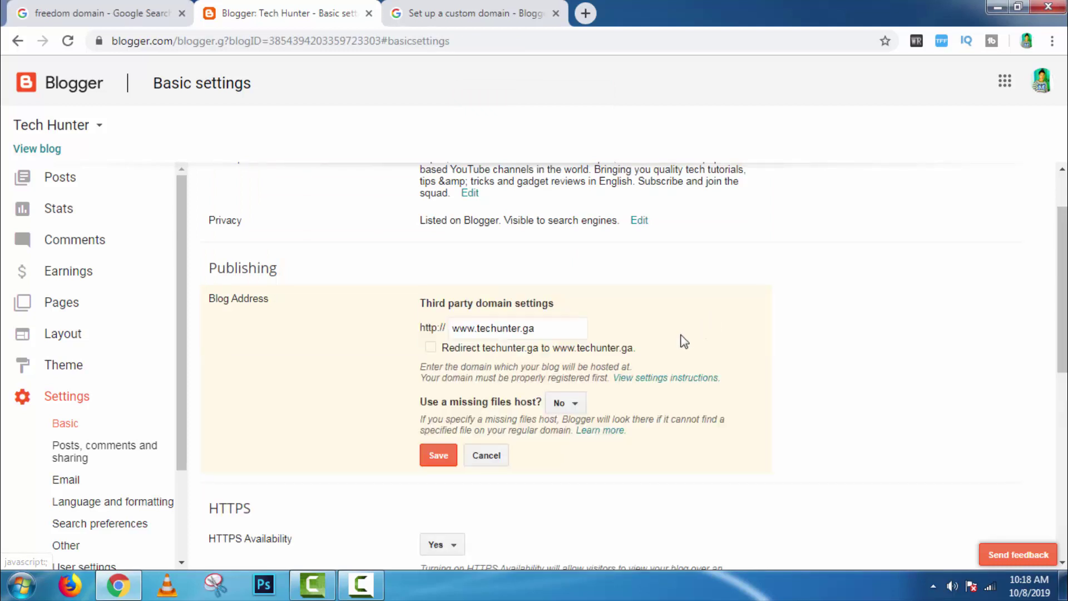
{"action": "left_click", "coordinate": [432, 350]}
{"action": "left_click", "coordinate": [438, 457]}
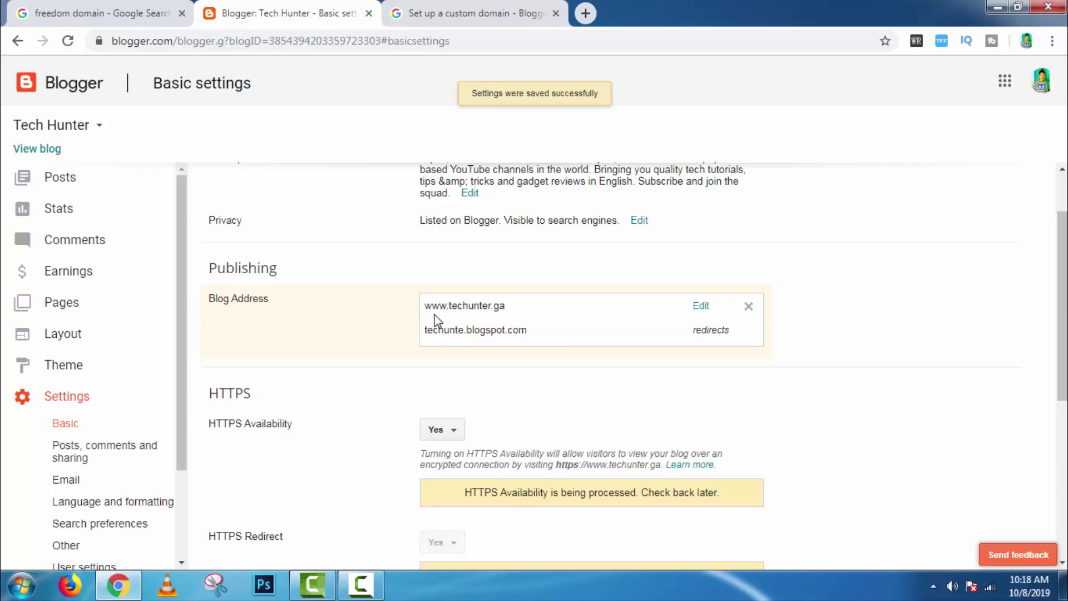
{"action": "scroll", "coordinate": [223, 234], "scroll_direction": "up", "scroll_amount": 2}
{"action": "left_click", "coordinate": [19, 151]}
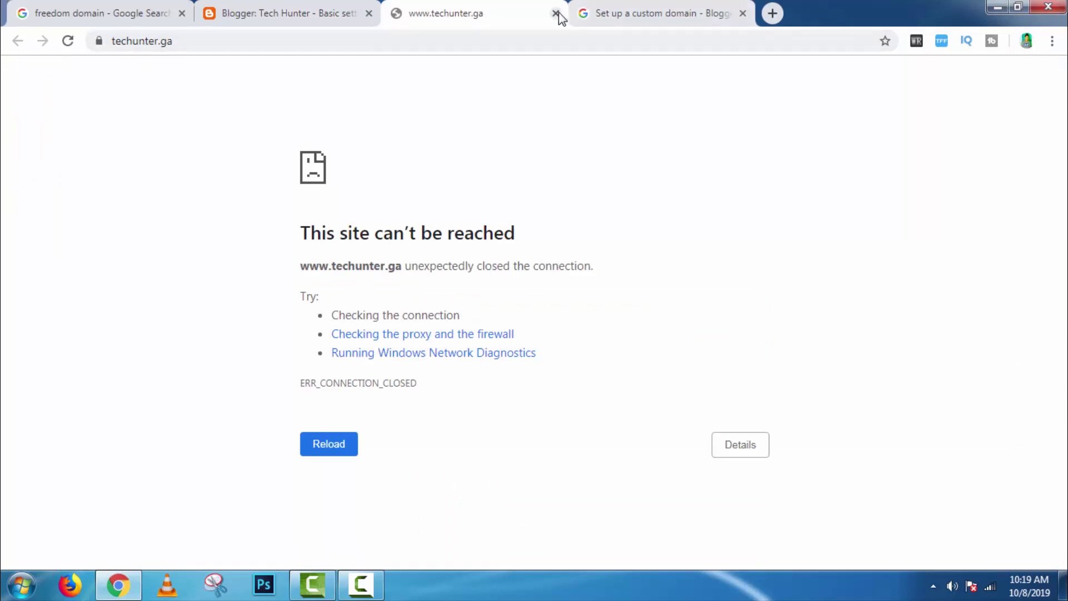
{"action": "left_click", "coordinate": [555, 14]}
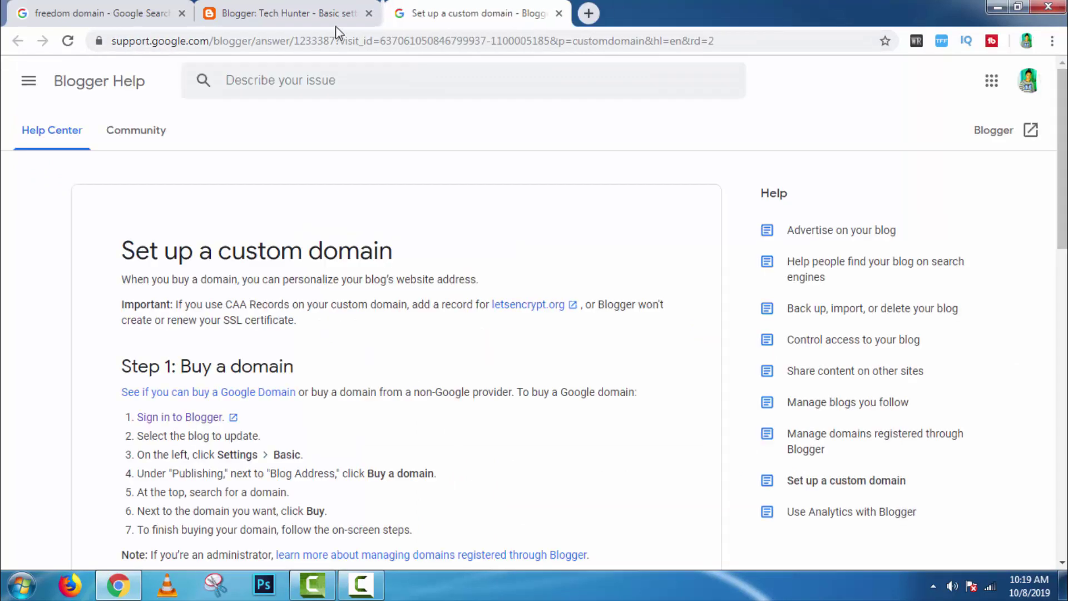